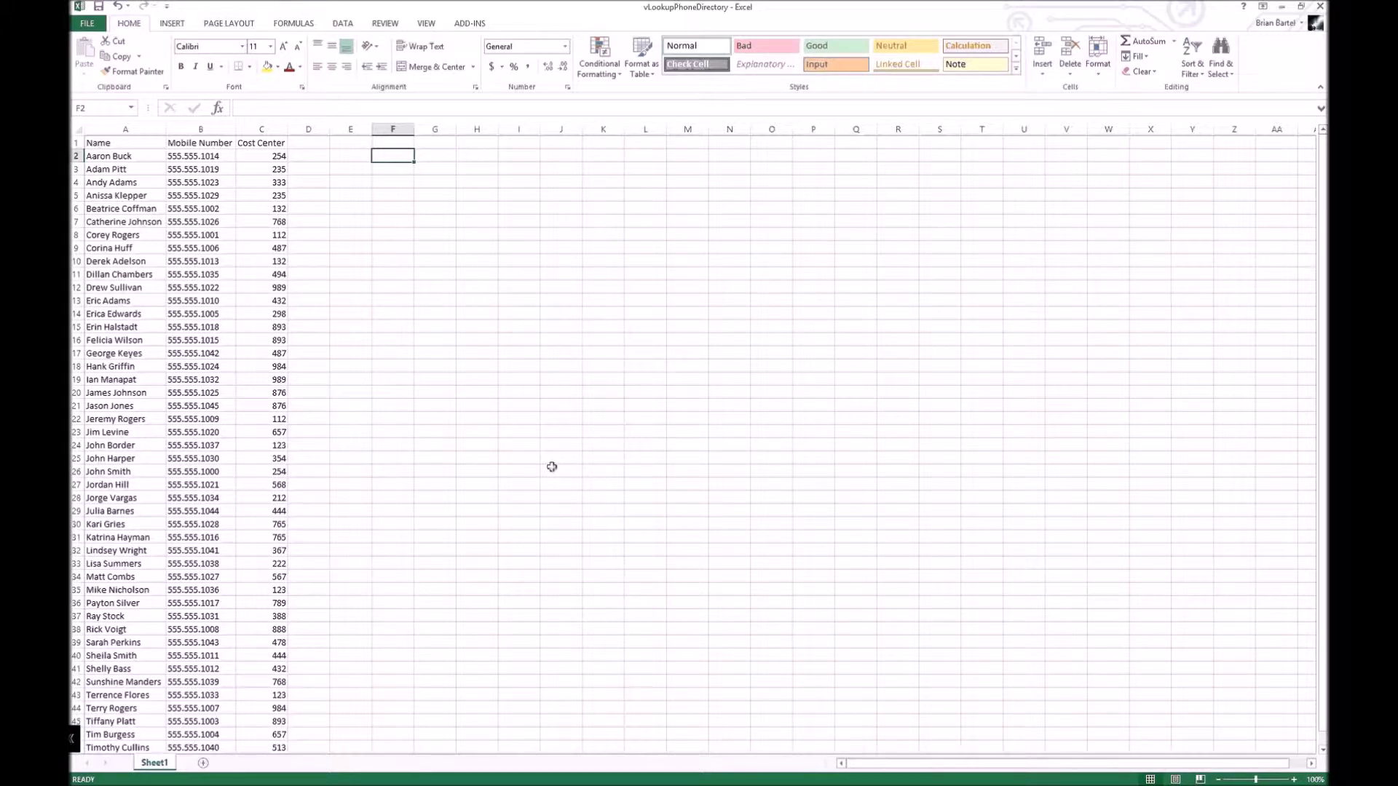
Enter 'Name:' in F2 and 'Phone Number:' in F3, autofitting column F to fit them.
text(Name:)
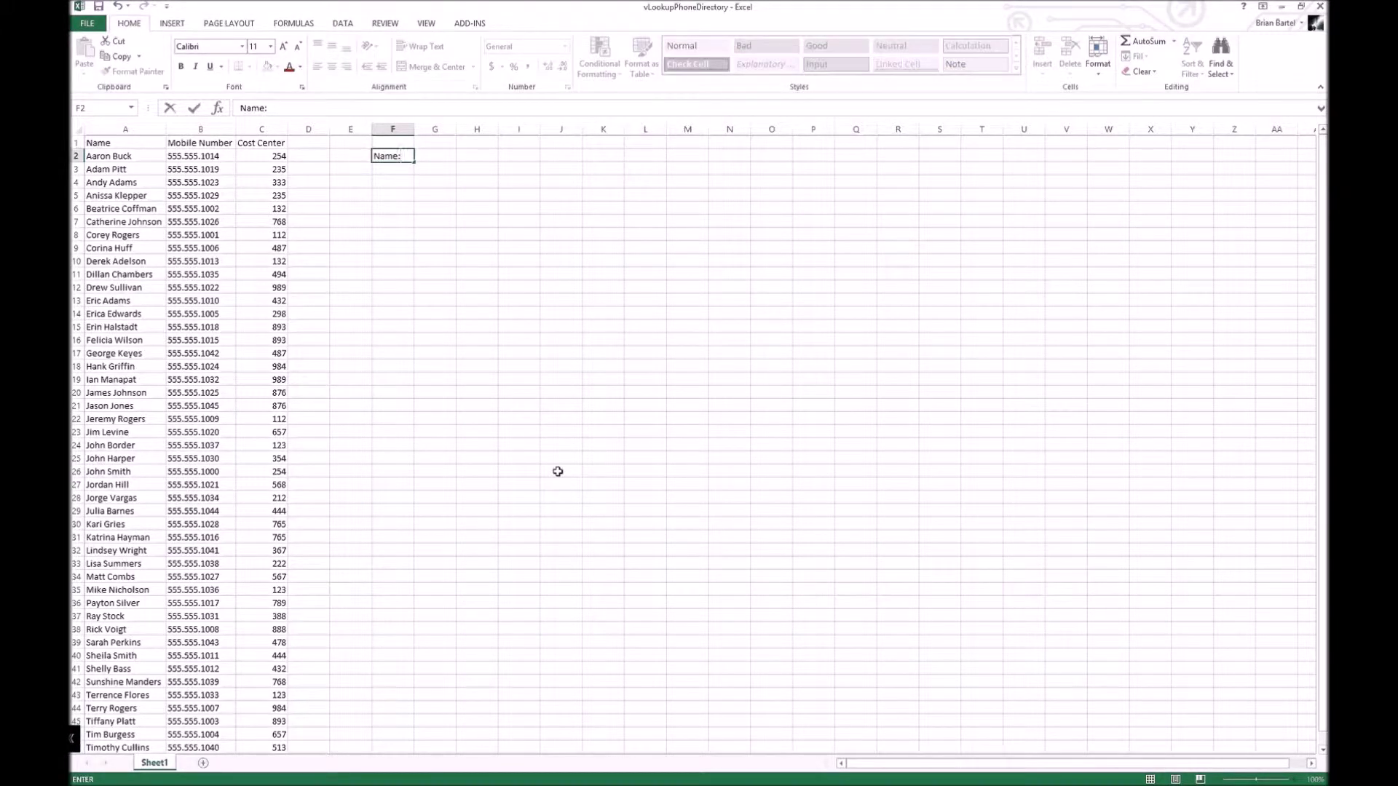
key(Tab)
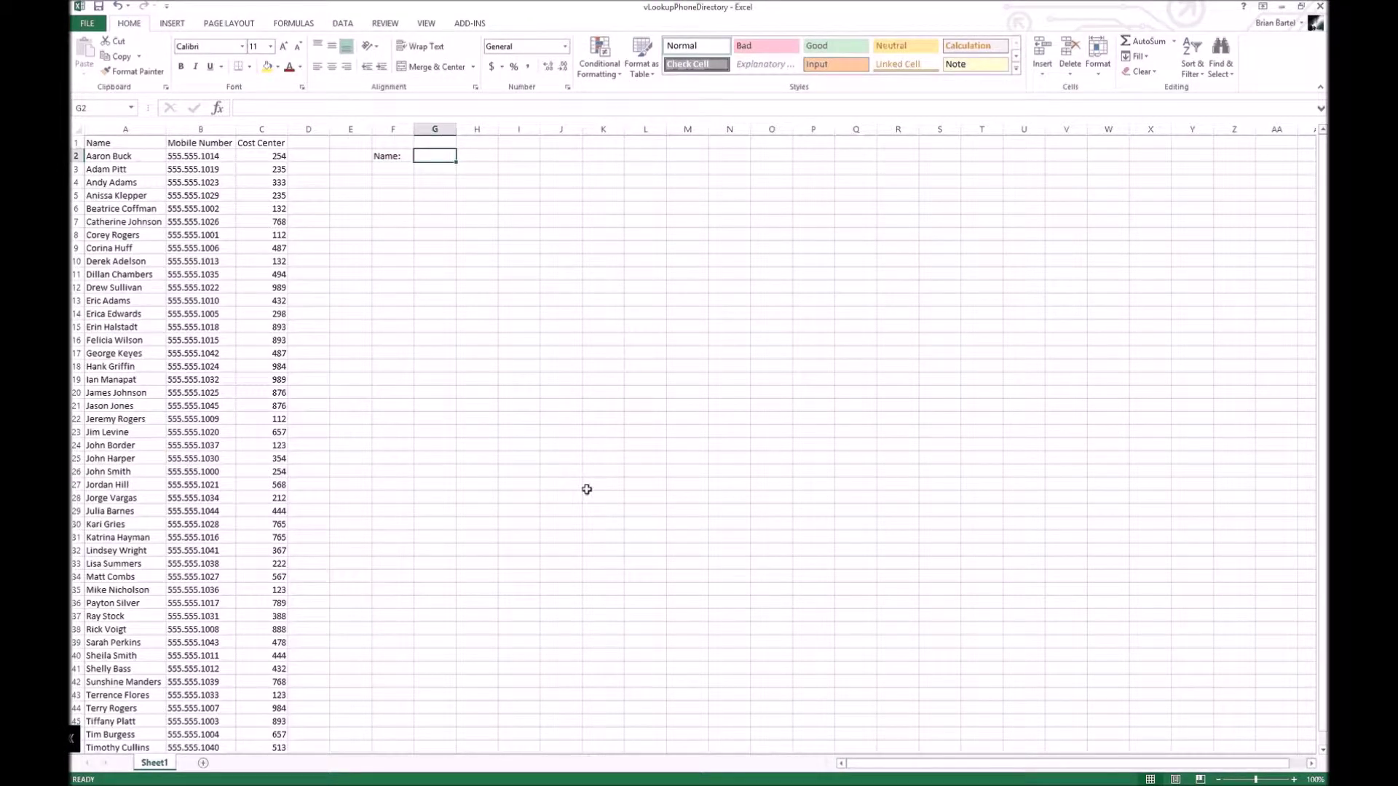
key(Left)
key(Left)
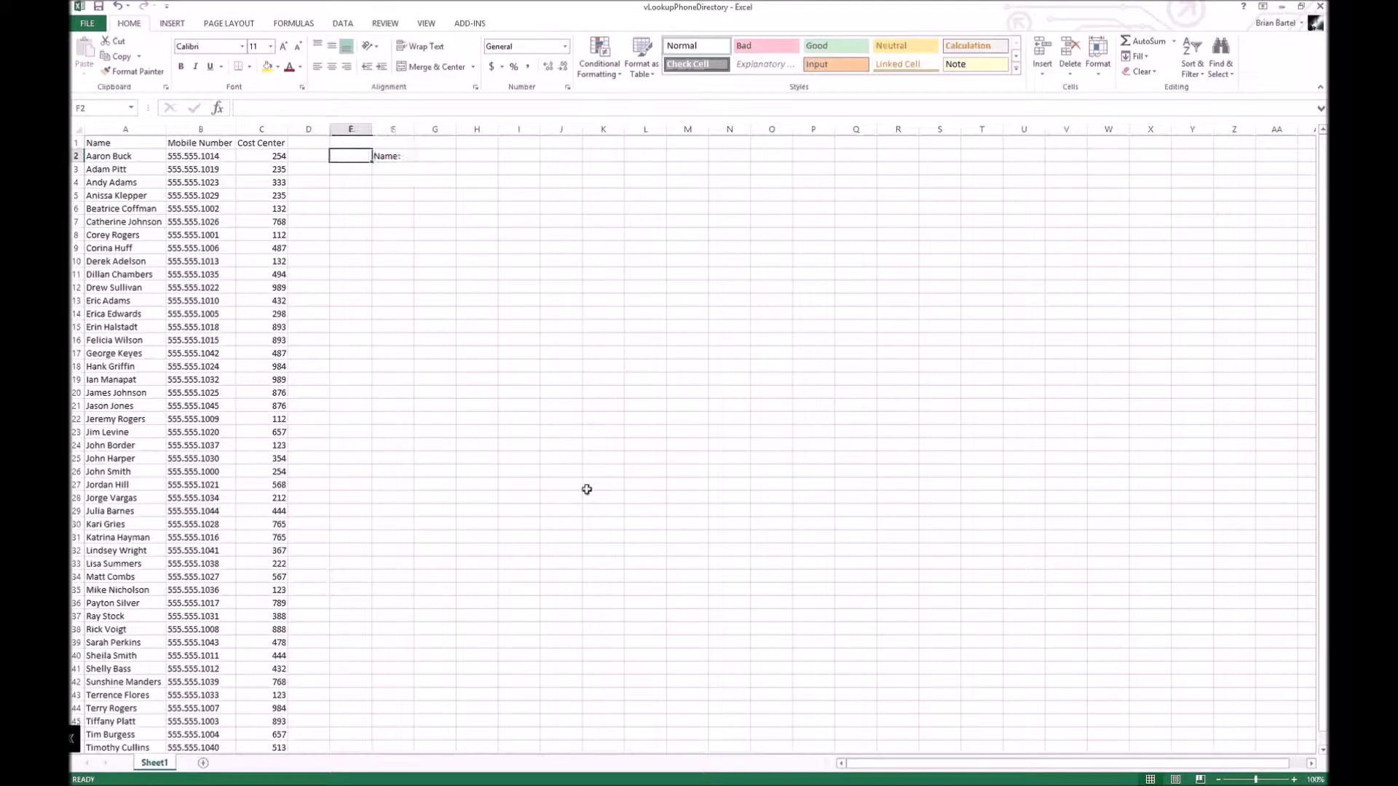
key(Right)
key(Down)
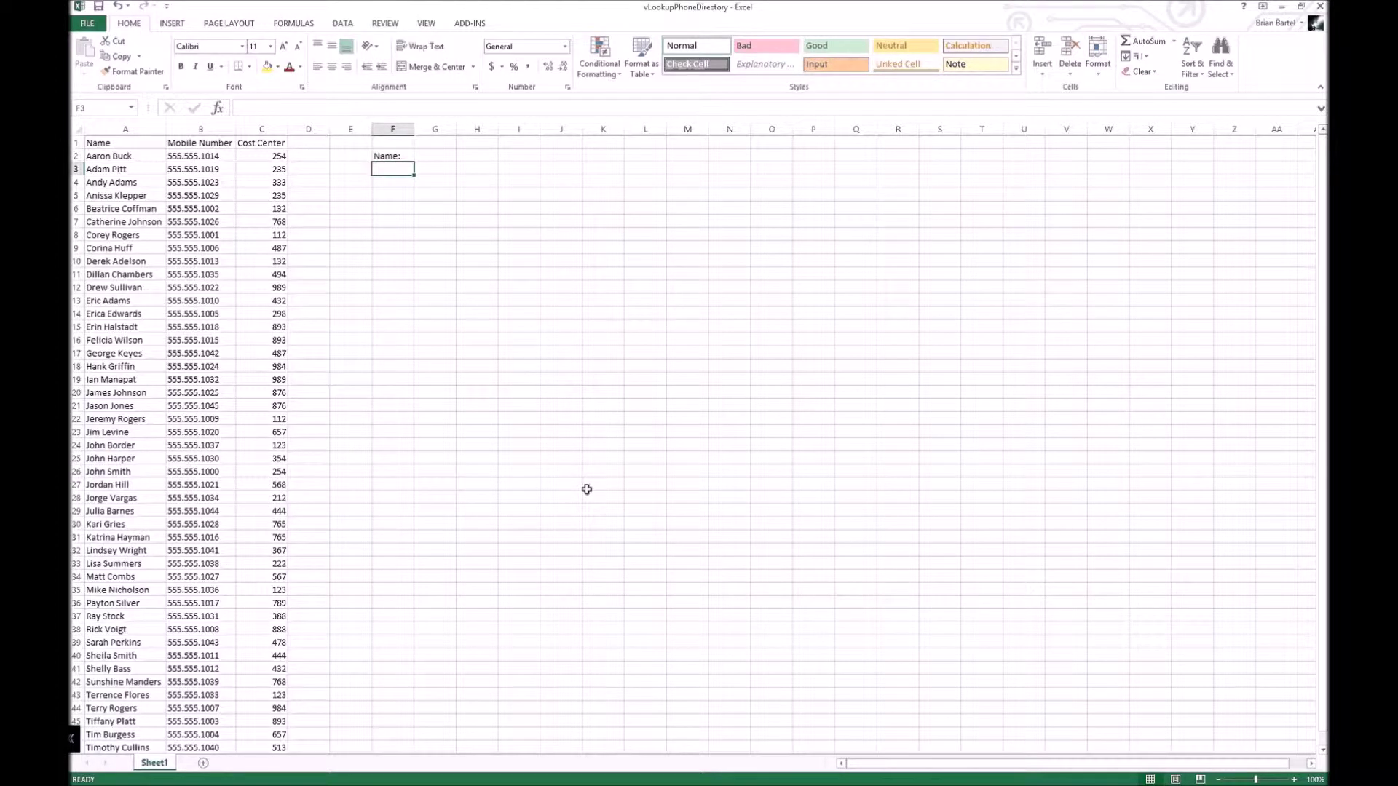
text(Phone Numb)
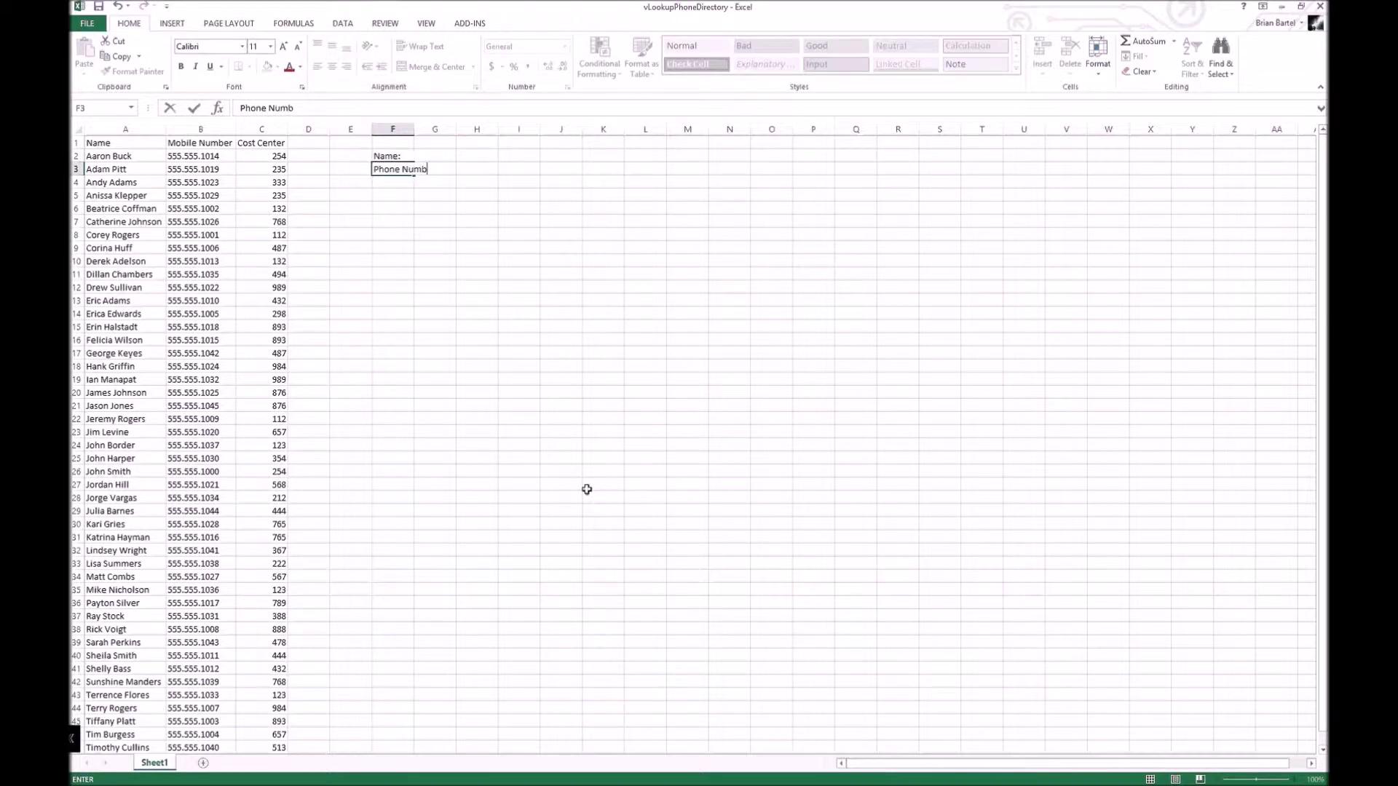
text(er:)
key(Tab)
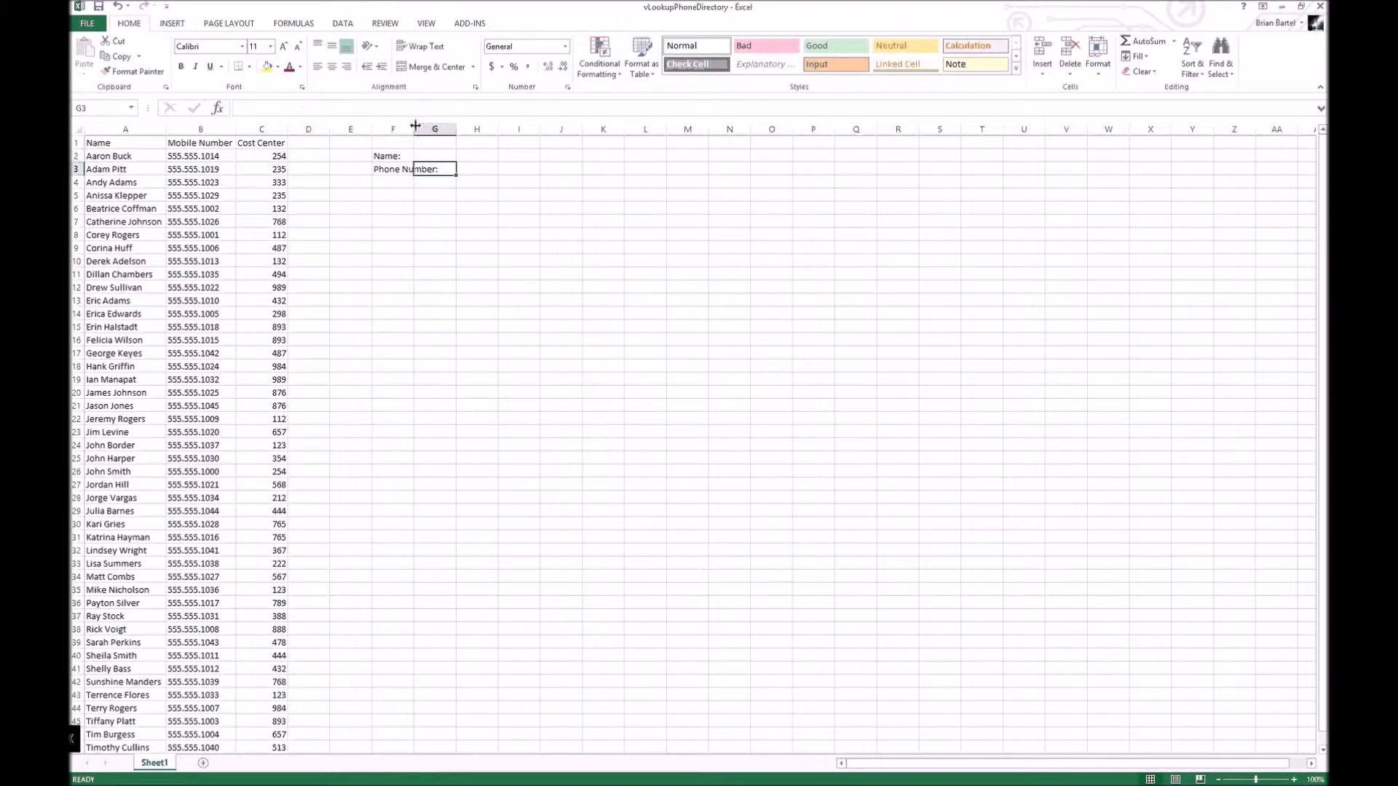
double_click(414, 129)
click(466, 155)
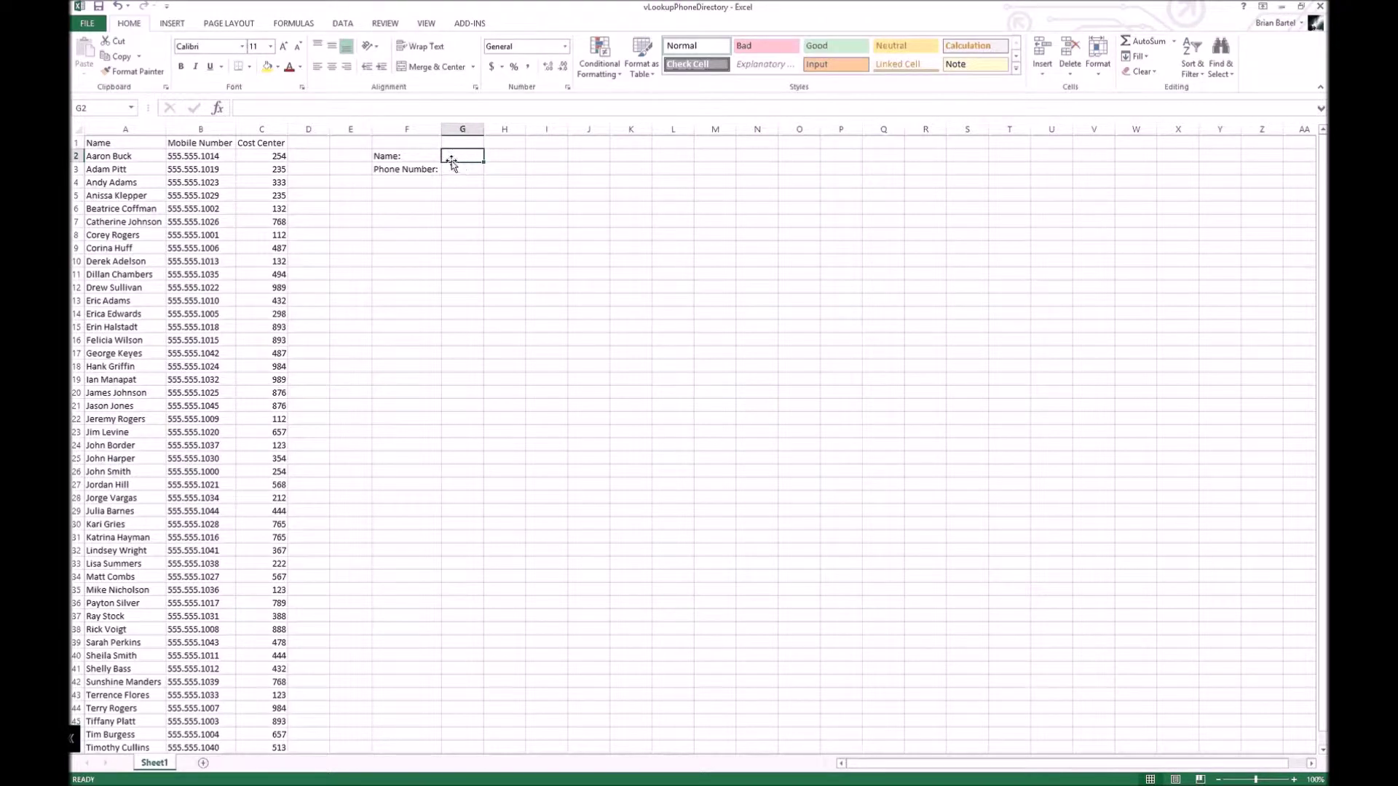
Define the column A name list A2:A47 as the named range 'Names'.
click(126, 157)
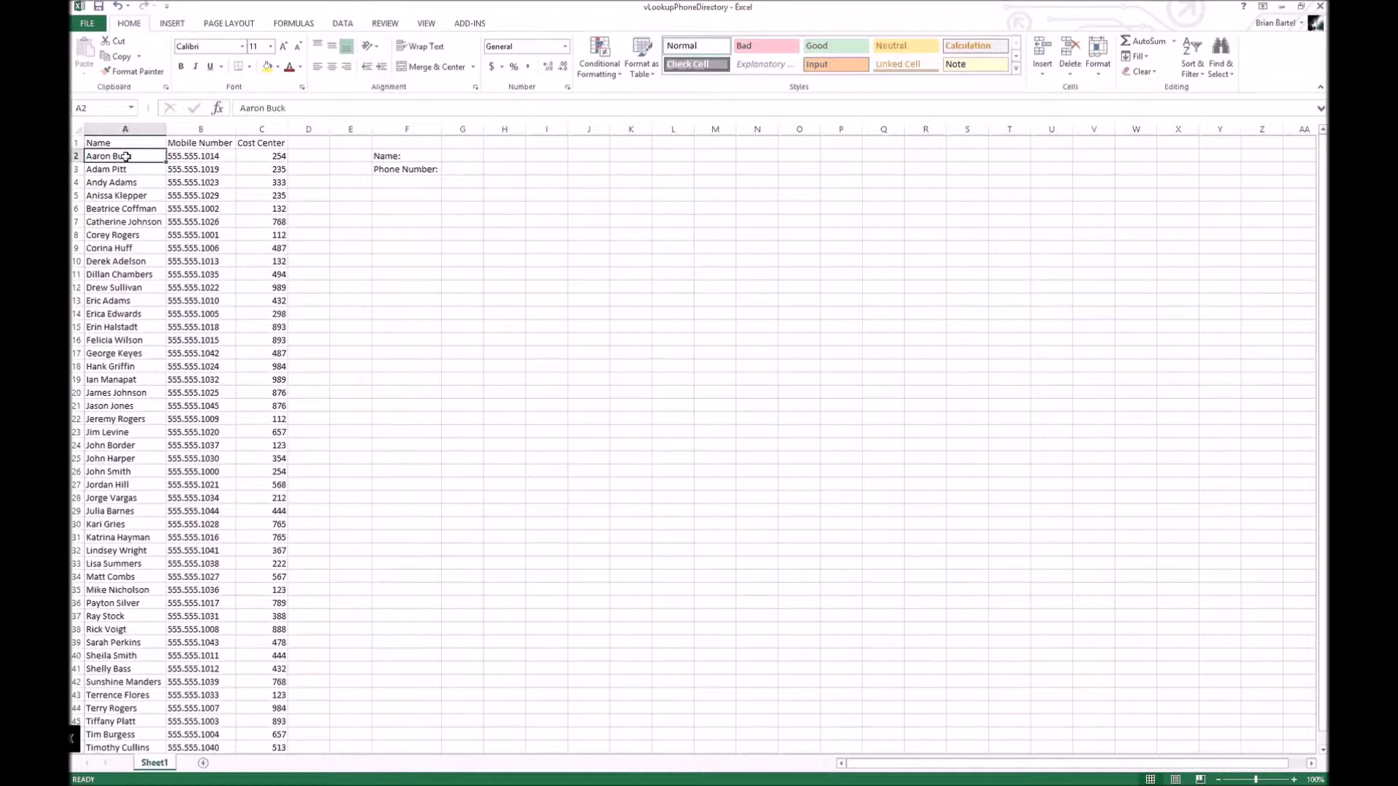
drag(126, 156, 121, 657)
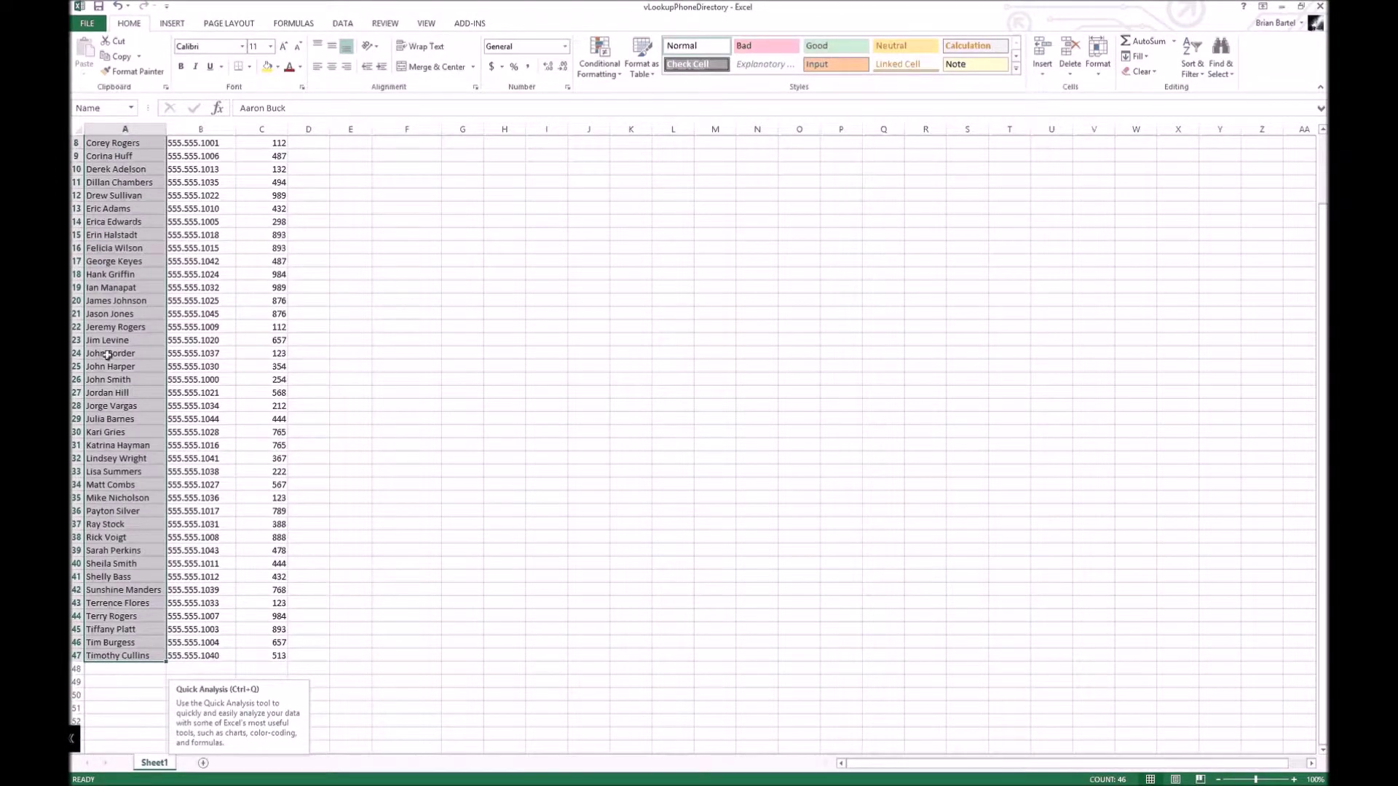
right_click(114, 229)
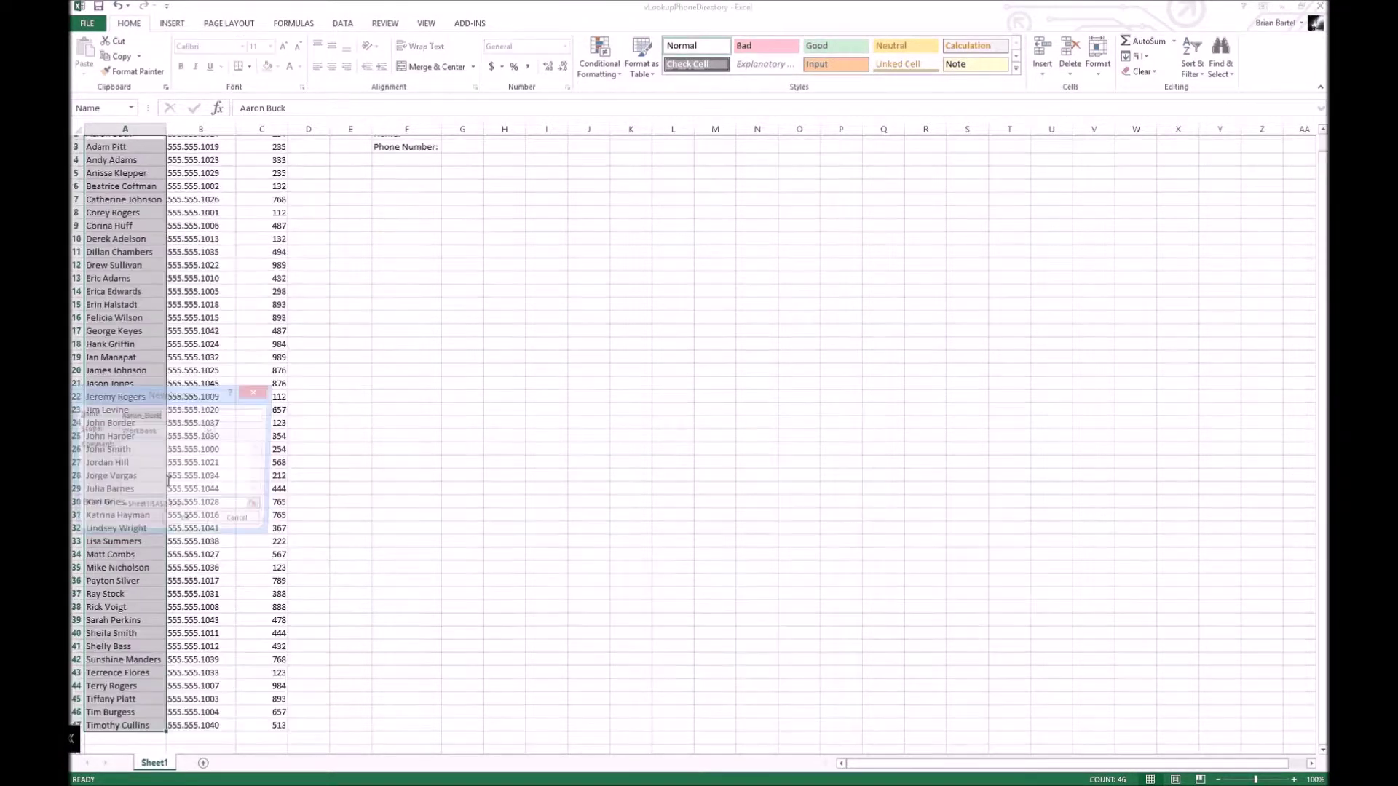
click(157, 468)
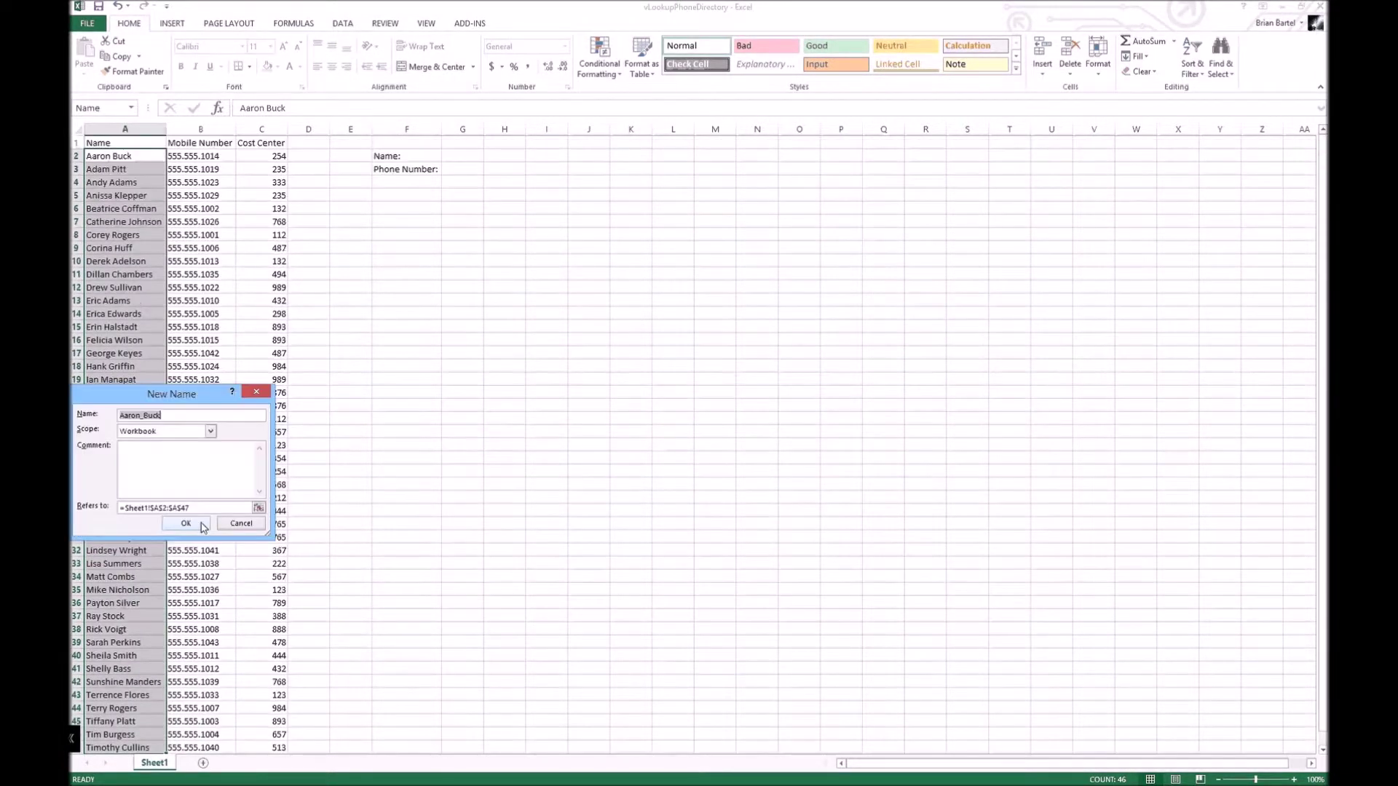
text(Names)
click(187, 523)
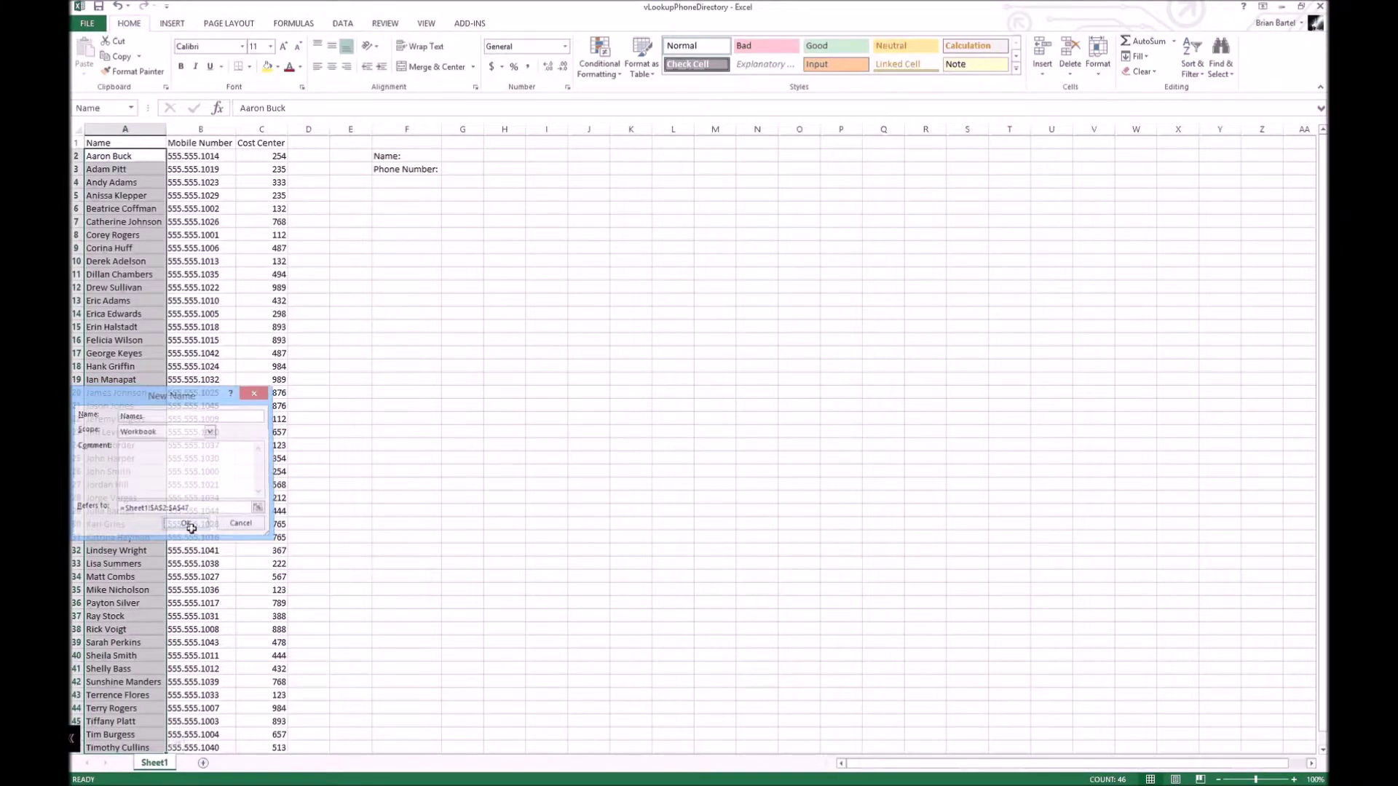
click(455, 156)
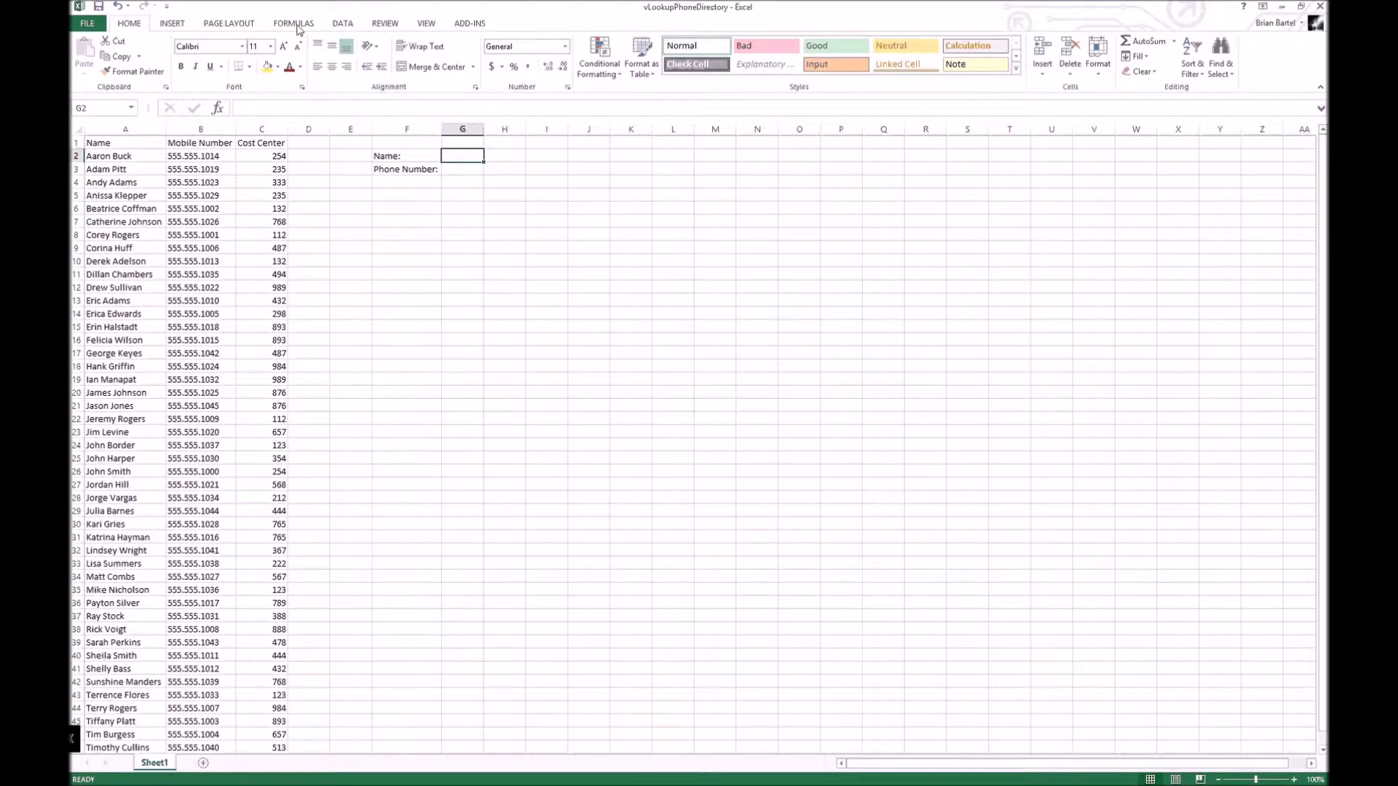
click(342, 23)
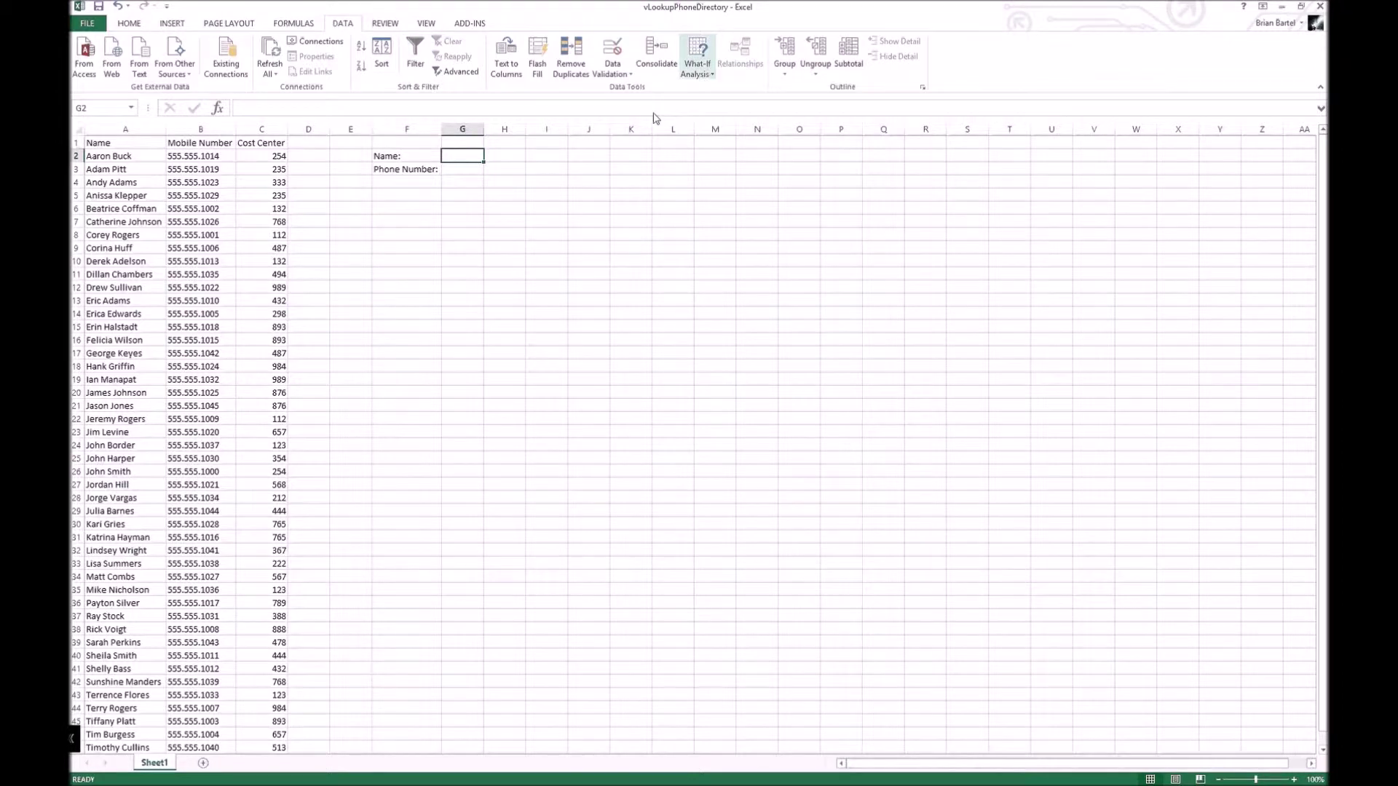
Give G2 List data validation with source =Names.
click(613, 51)
click(649, 274)
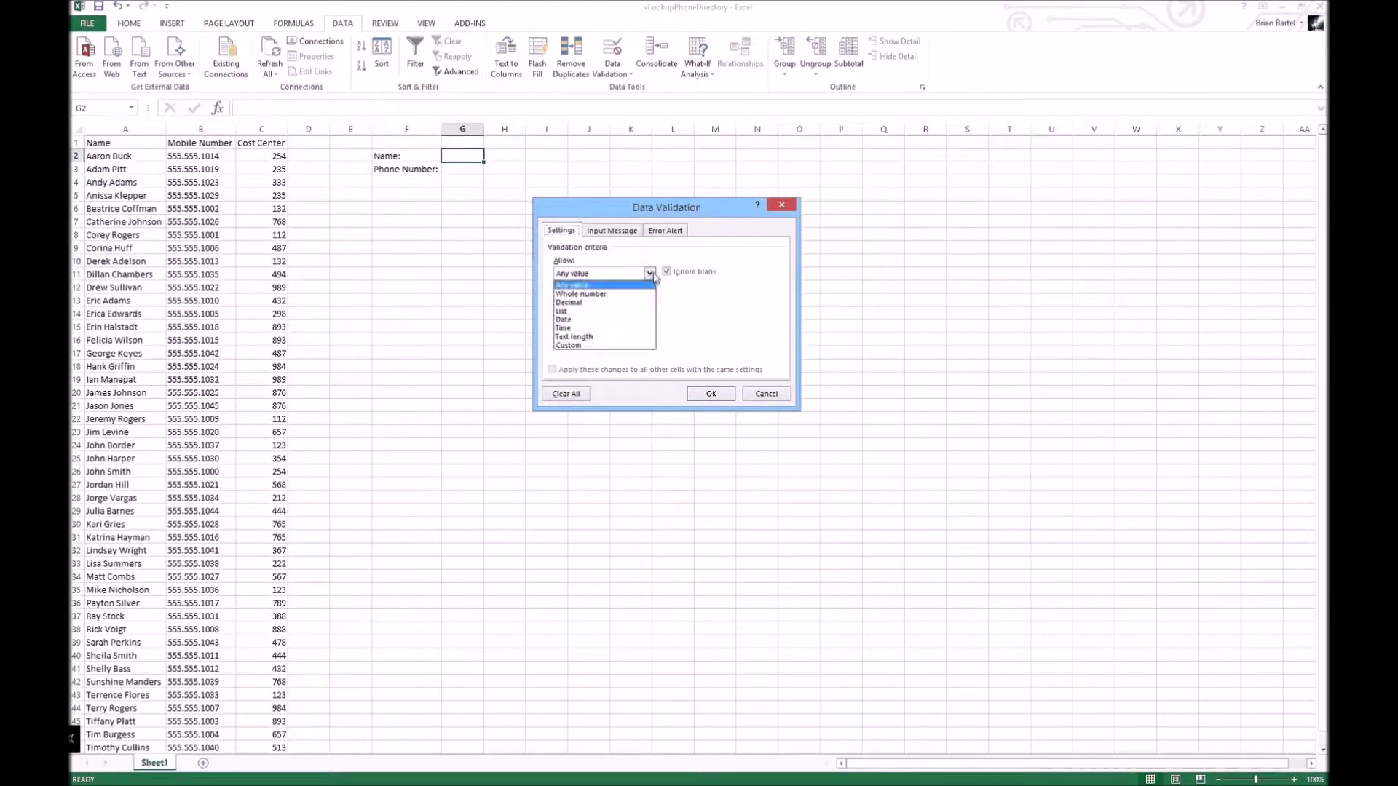
click(622, 311)
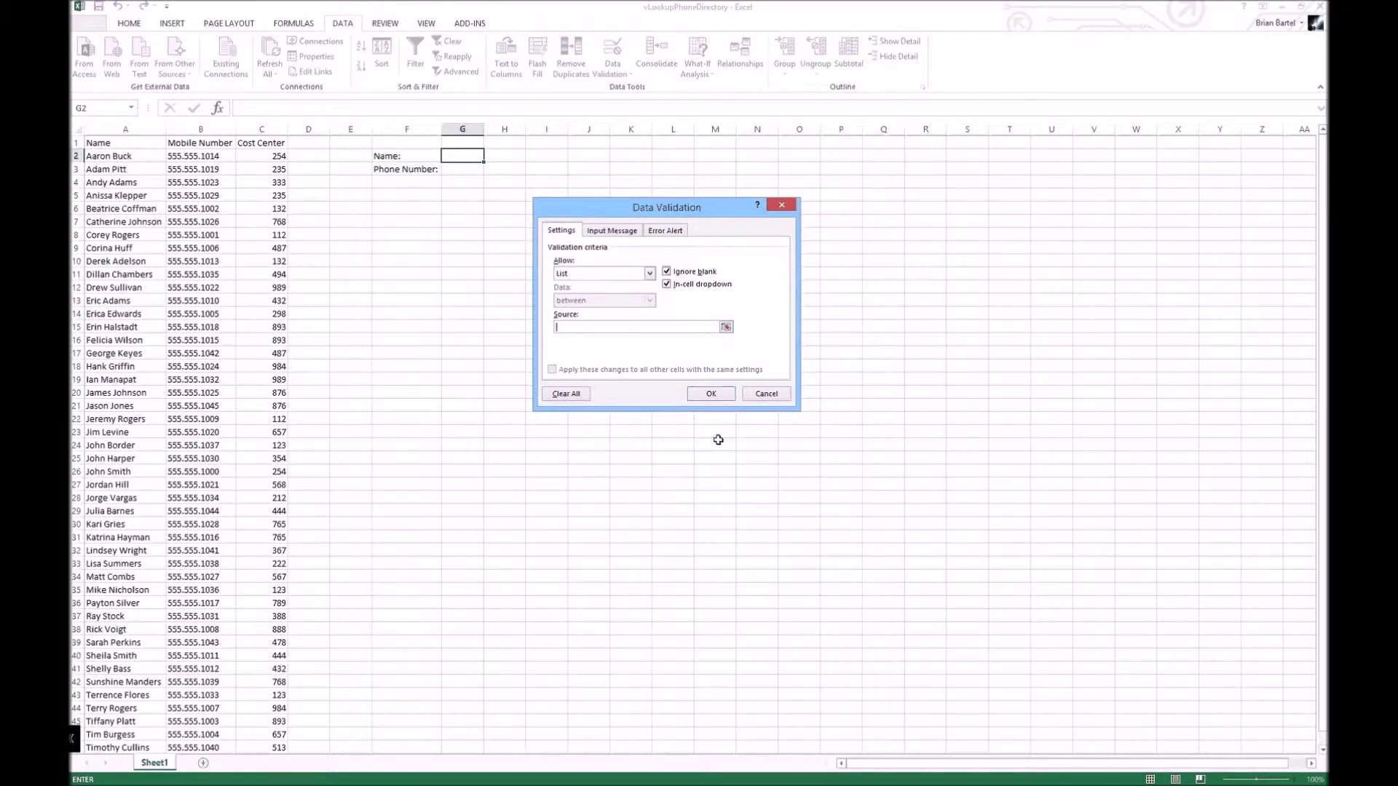
text(=Names)
click(706, 394)
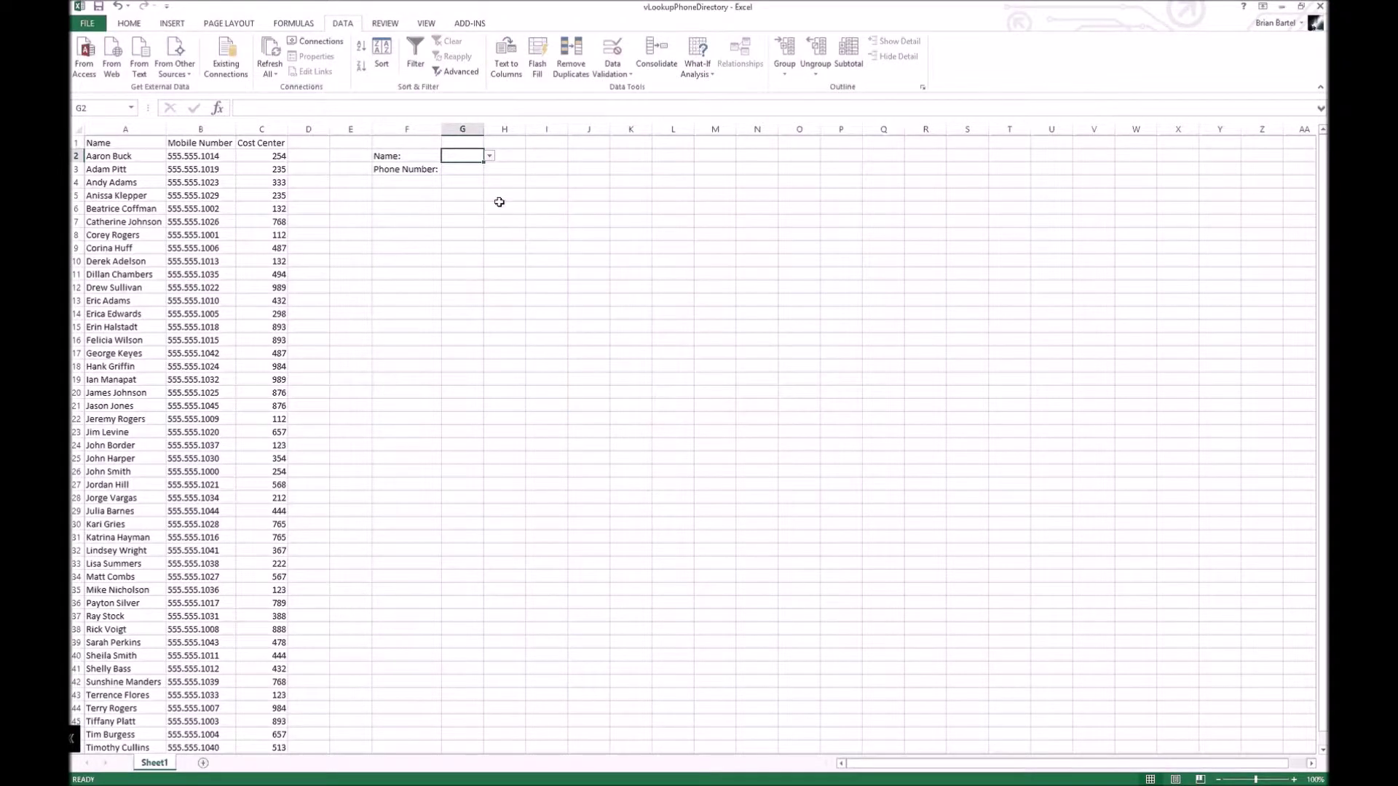
Check G2's name drop-down without choosing anyone, then move to G3.
click(489, 156)
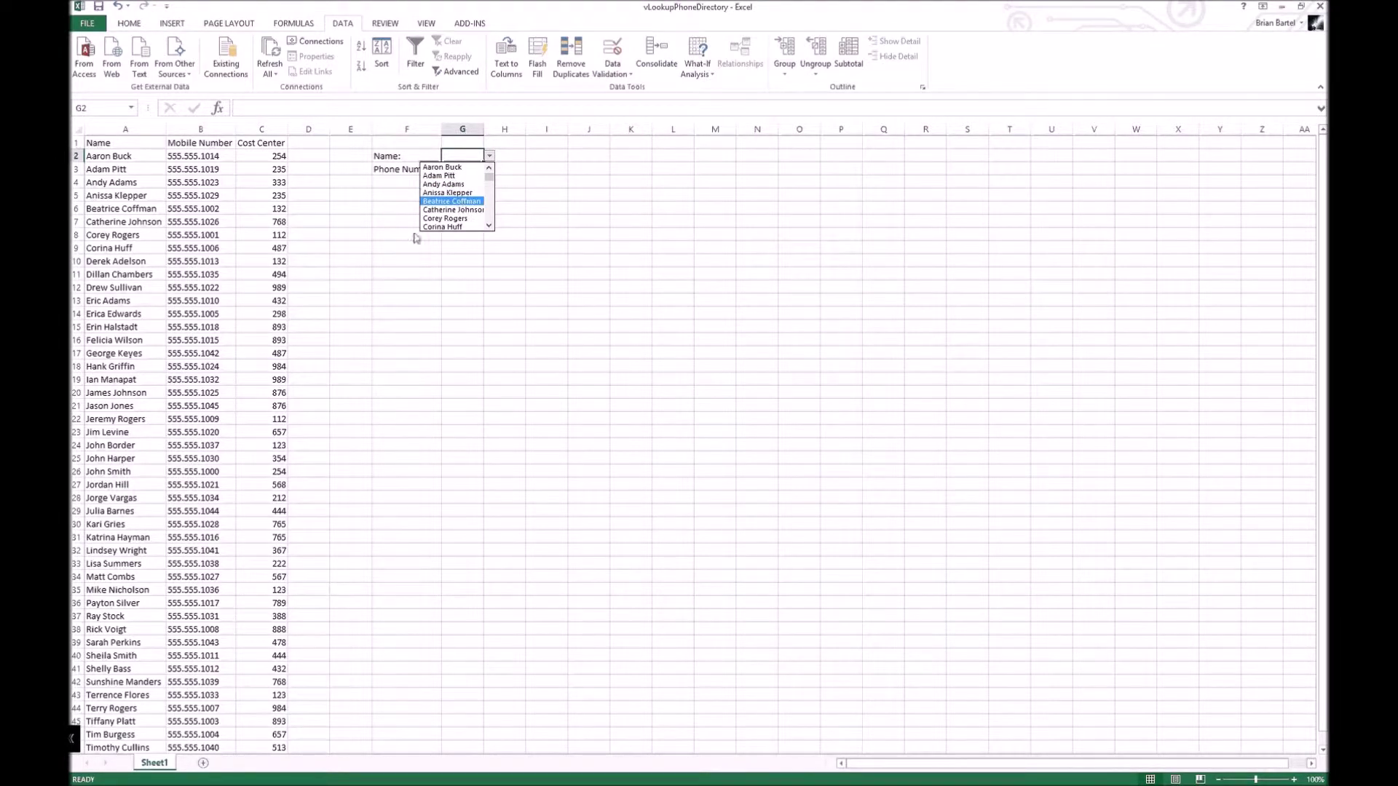
key(Escape)
key(Return)
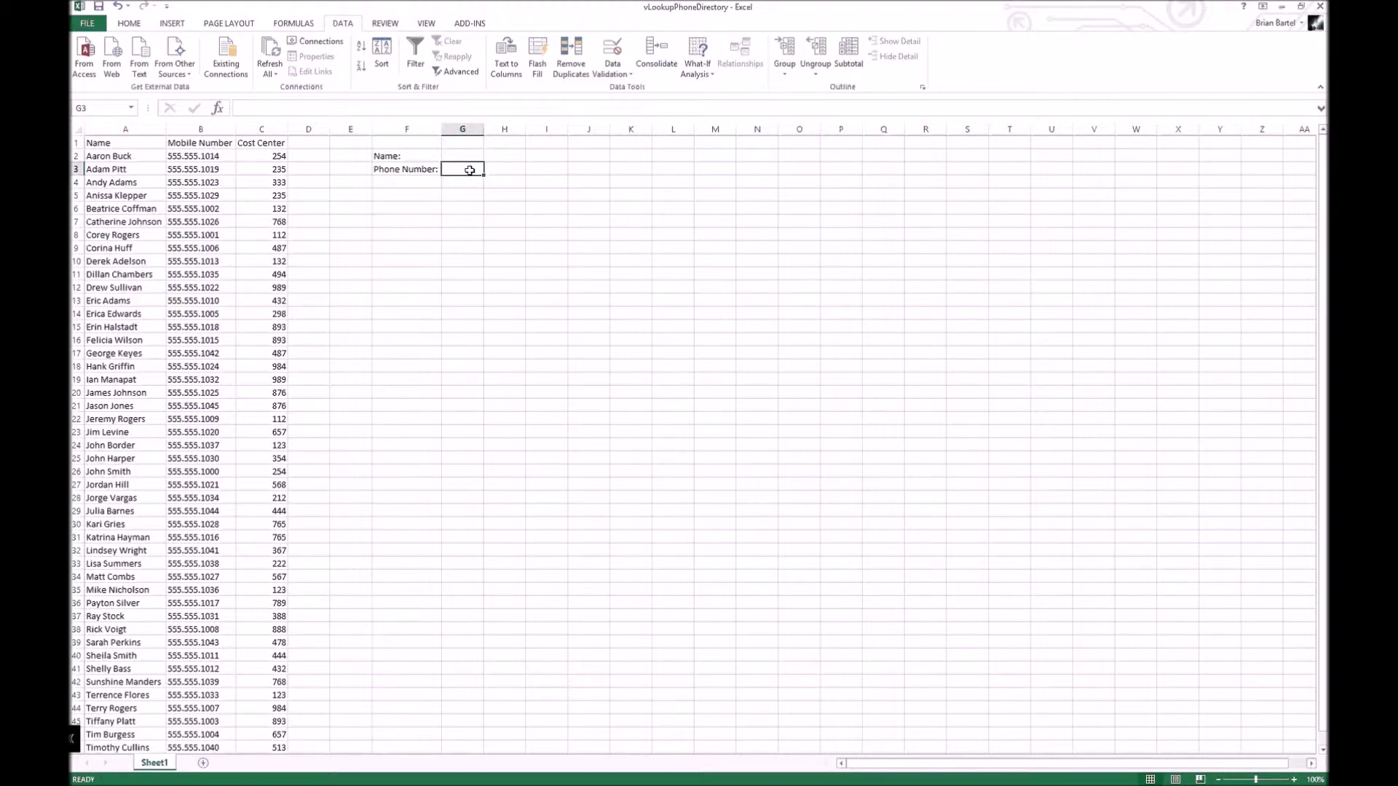
click(295, 24)
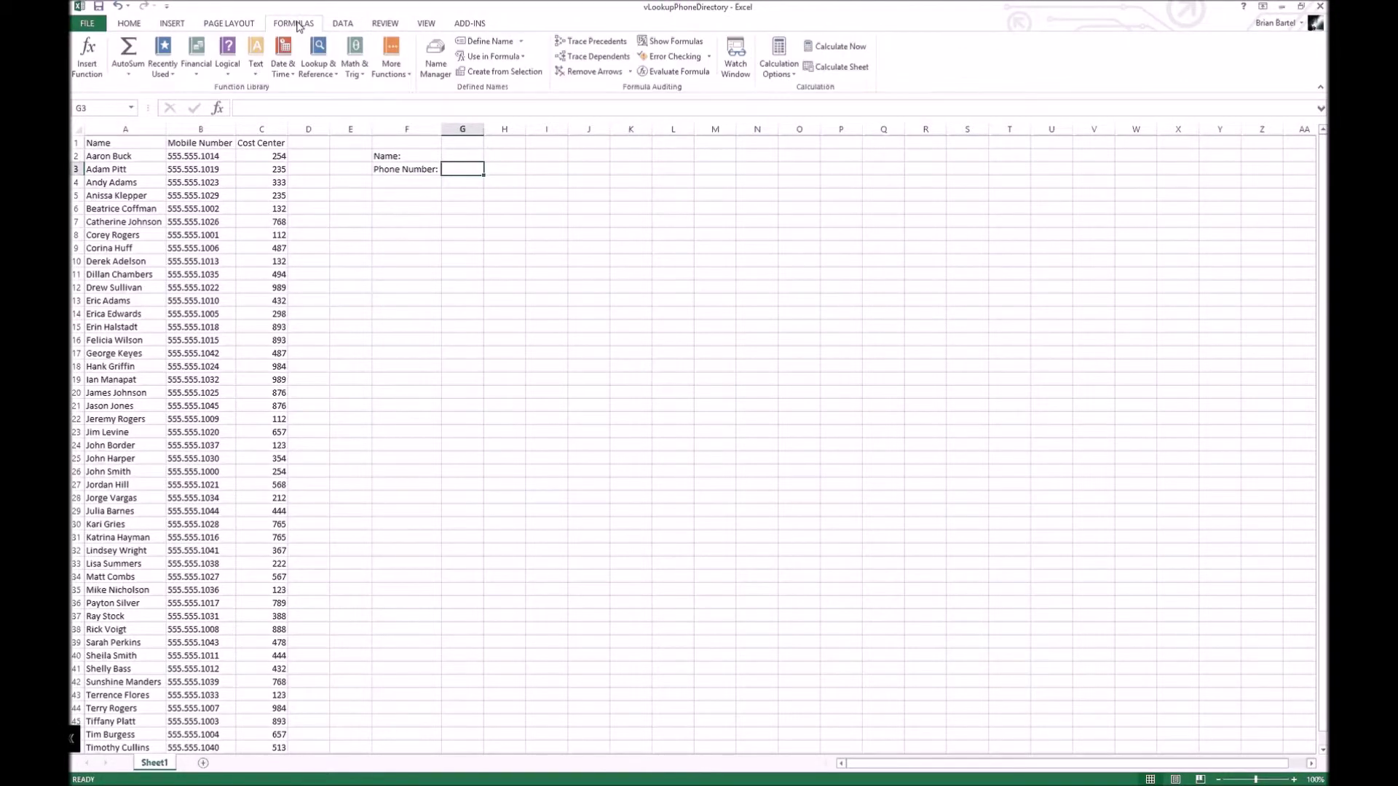
Insert a VLOOKUP into G3 with G2 as its lookup value.
click(315, 78)
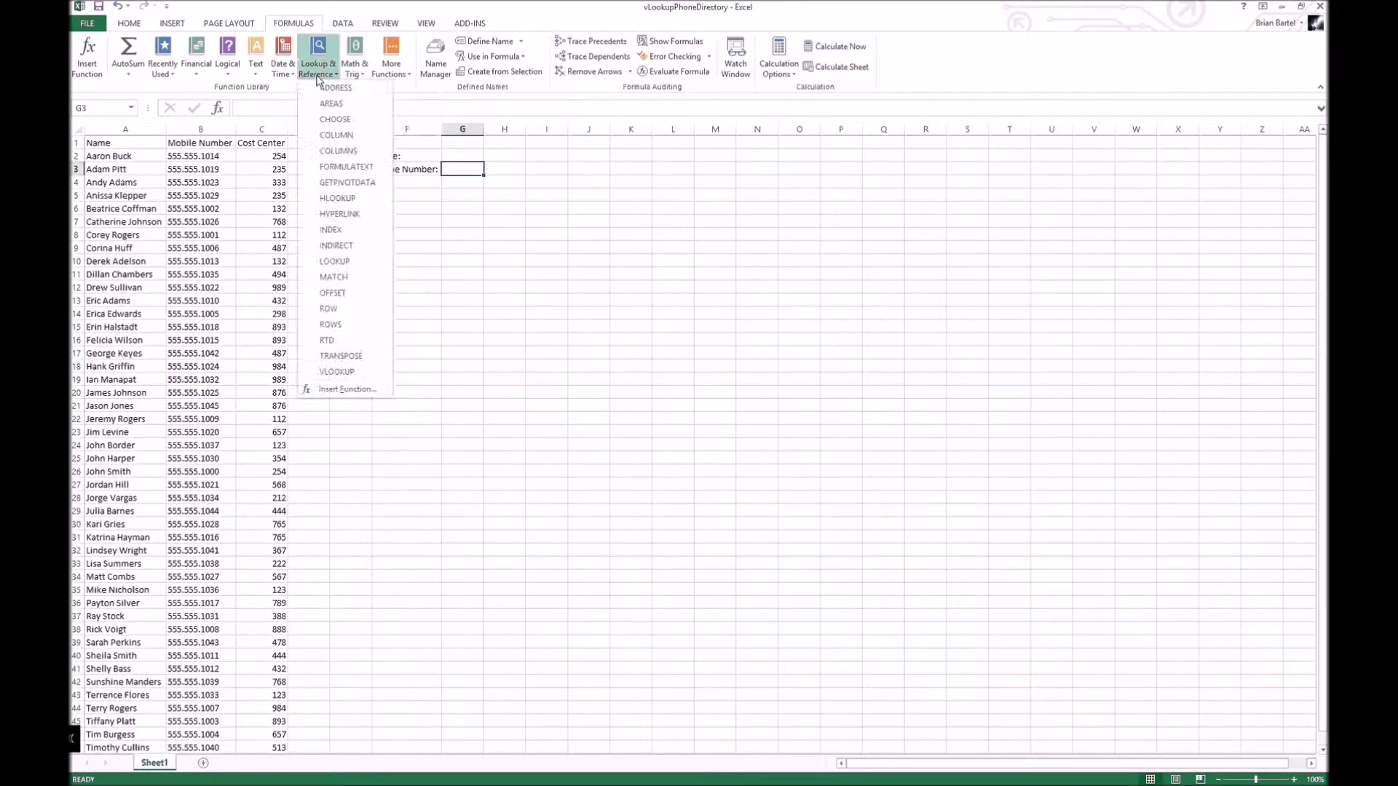
click(330, 372)
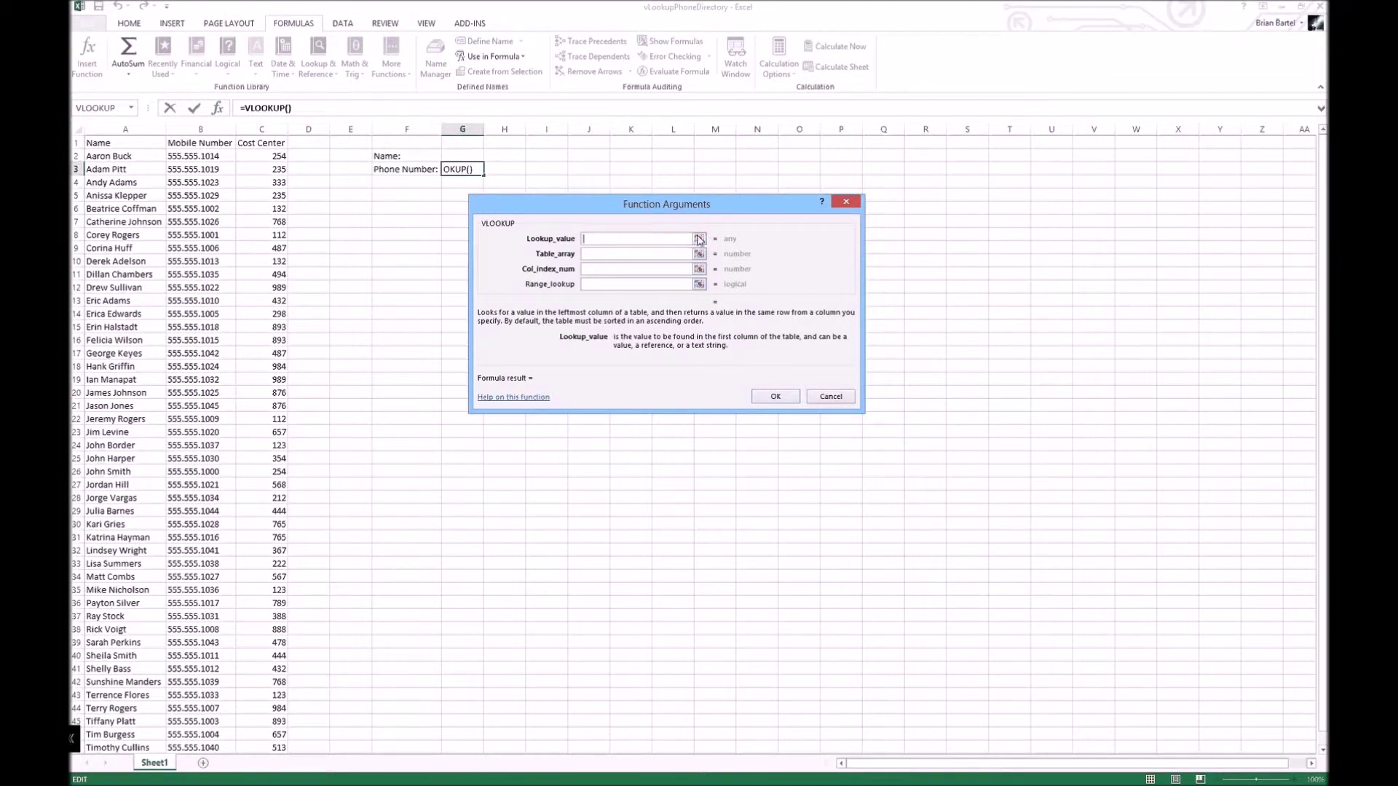
click(697, 239)
click(471, 156)
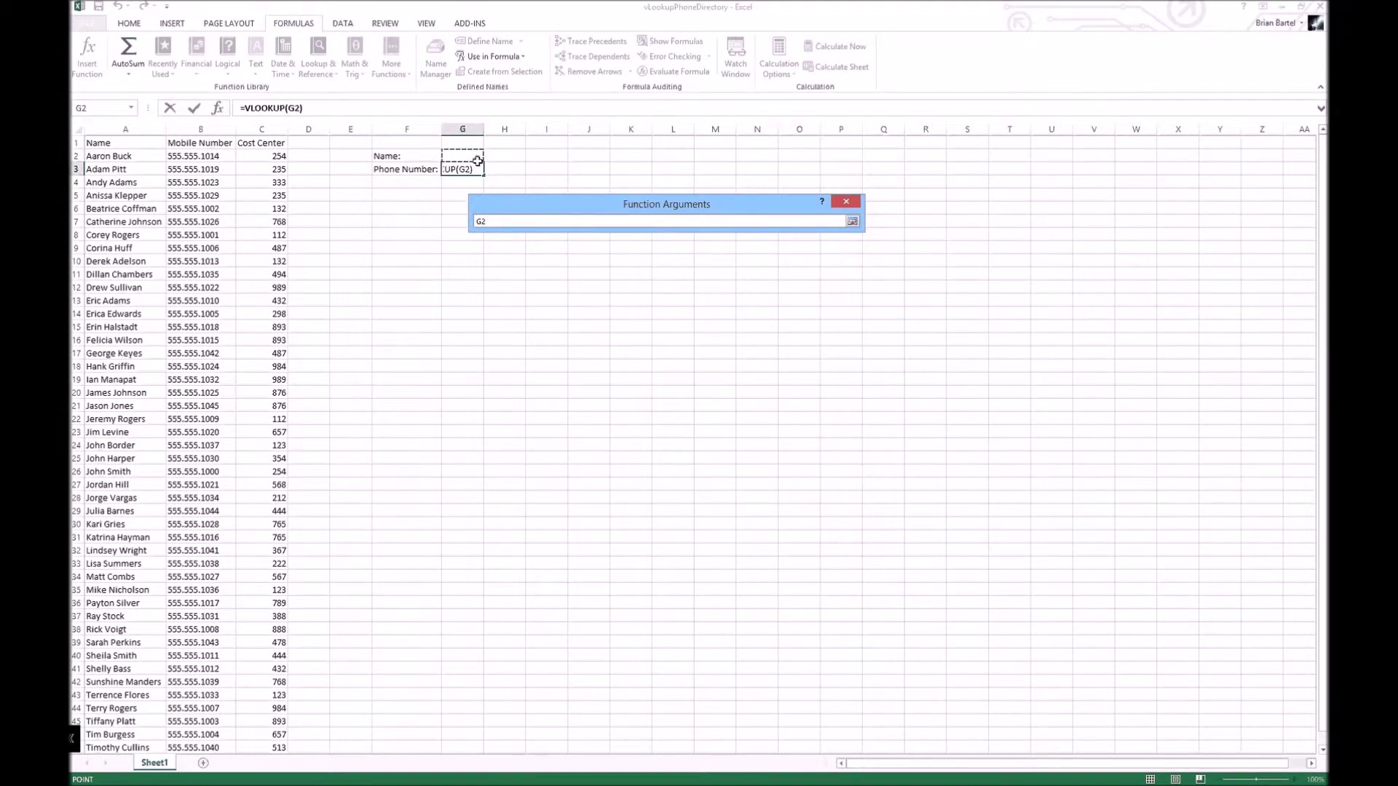
click(852, 222)
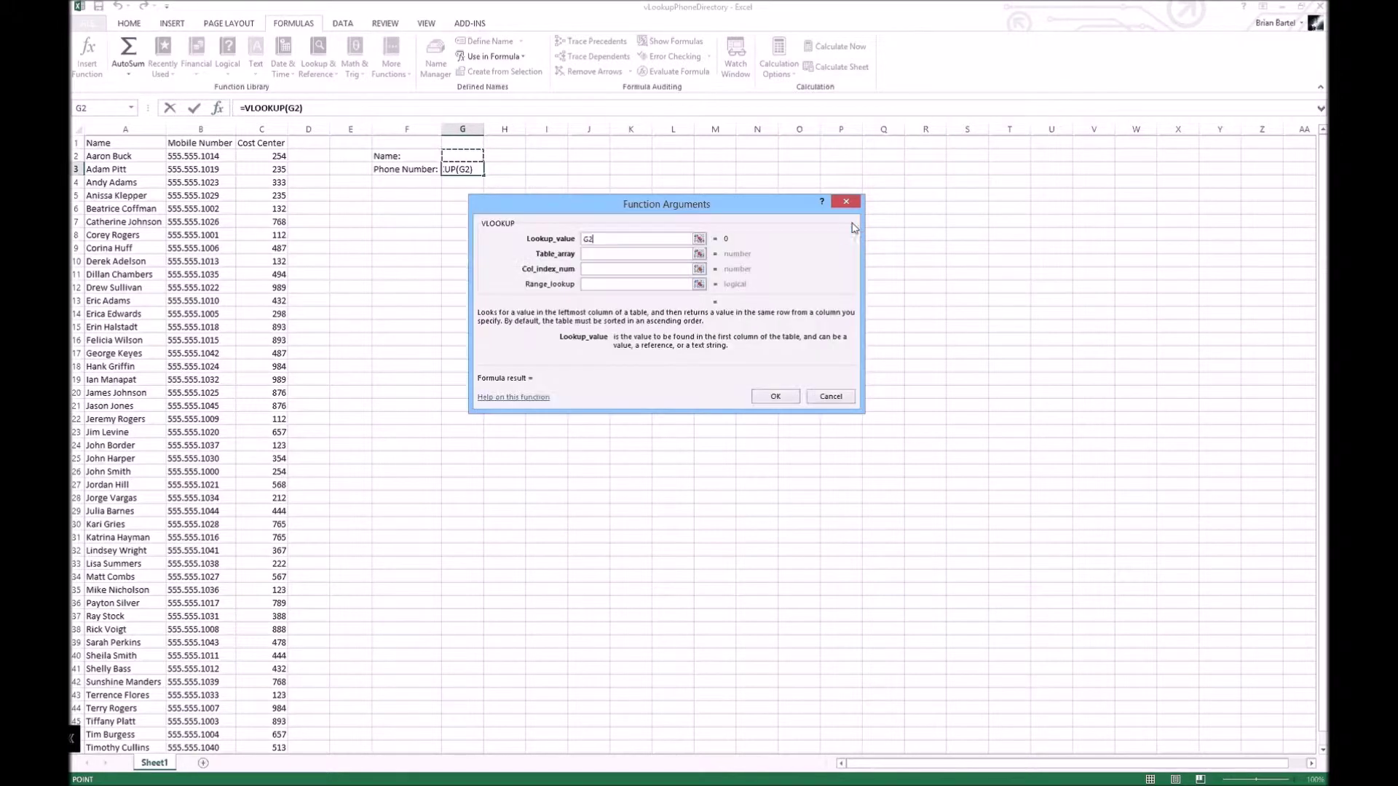
Set the VLOOKUP table array to the directory range A2:C47.
click(698, 254)
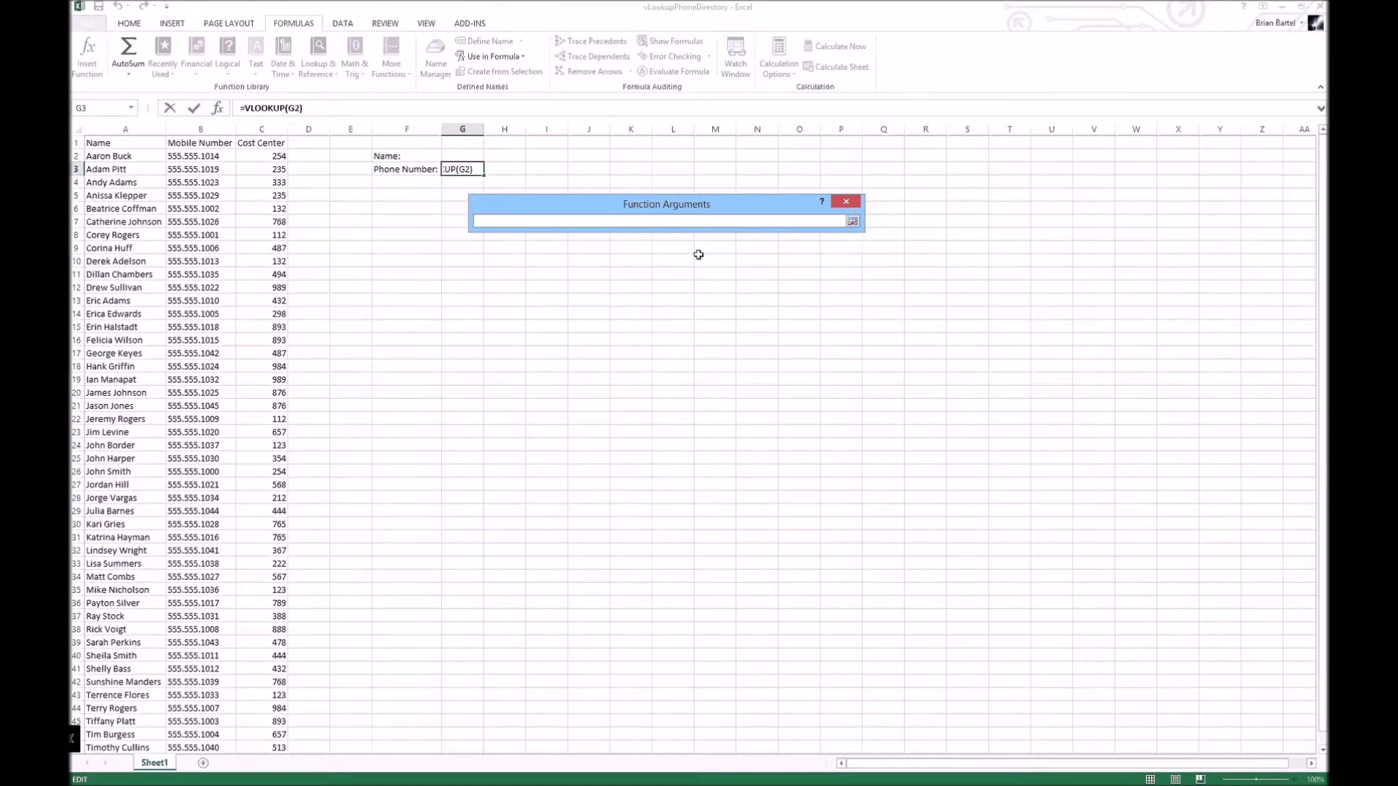
drag(109, 156, 250, 617)
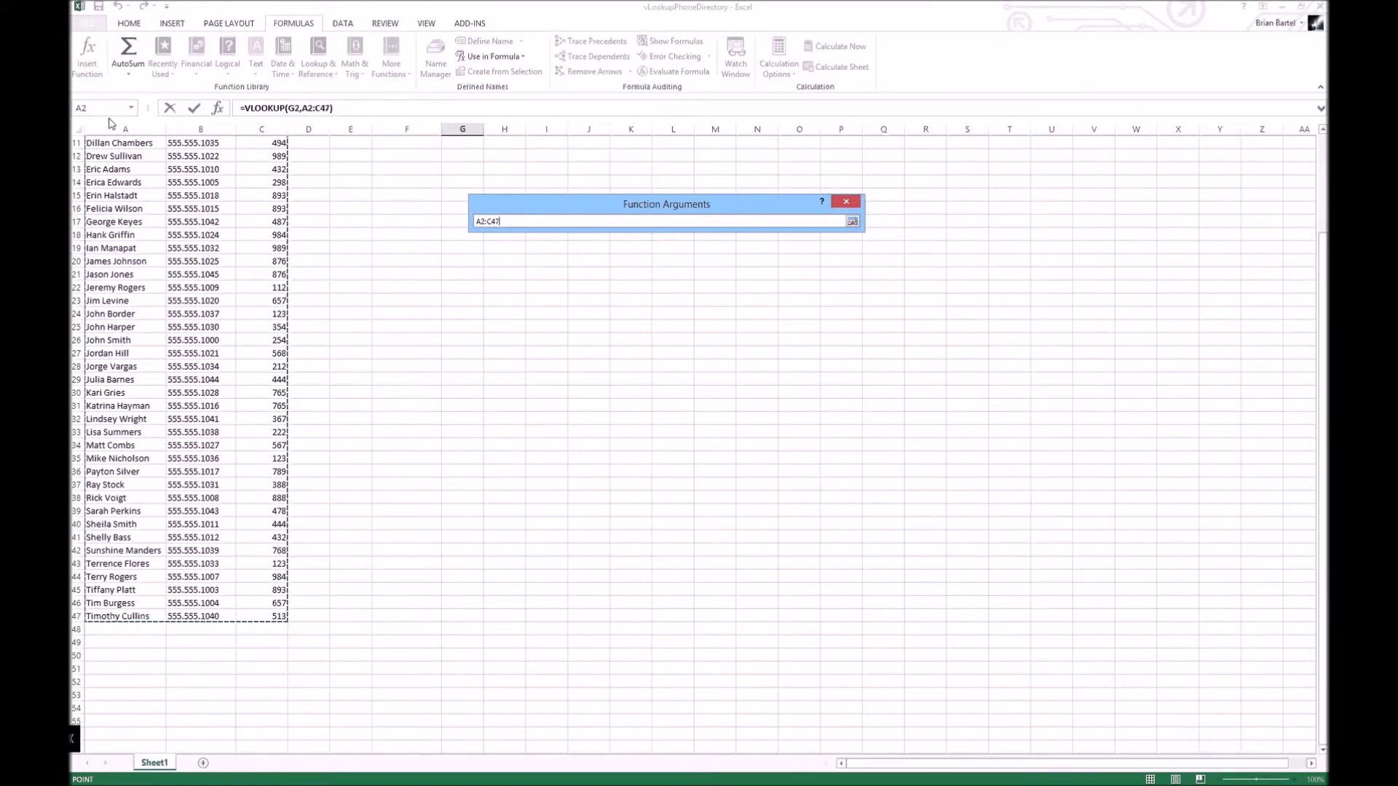
scroll(115, 228, up, 1)
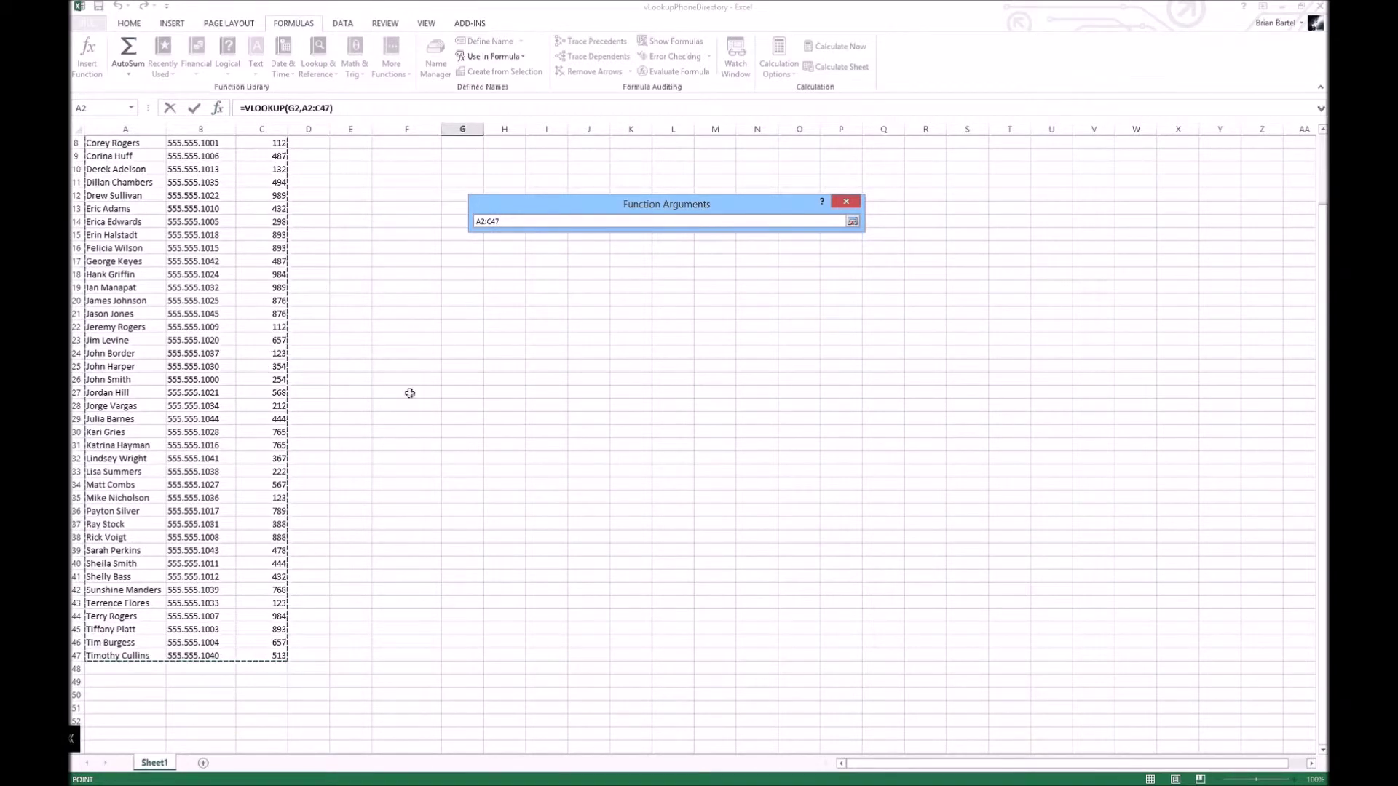
click(852, 221)
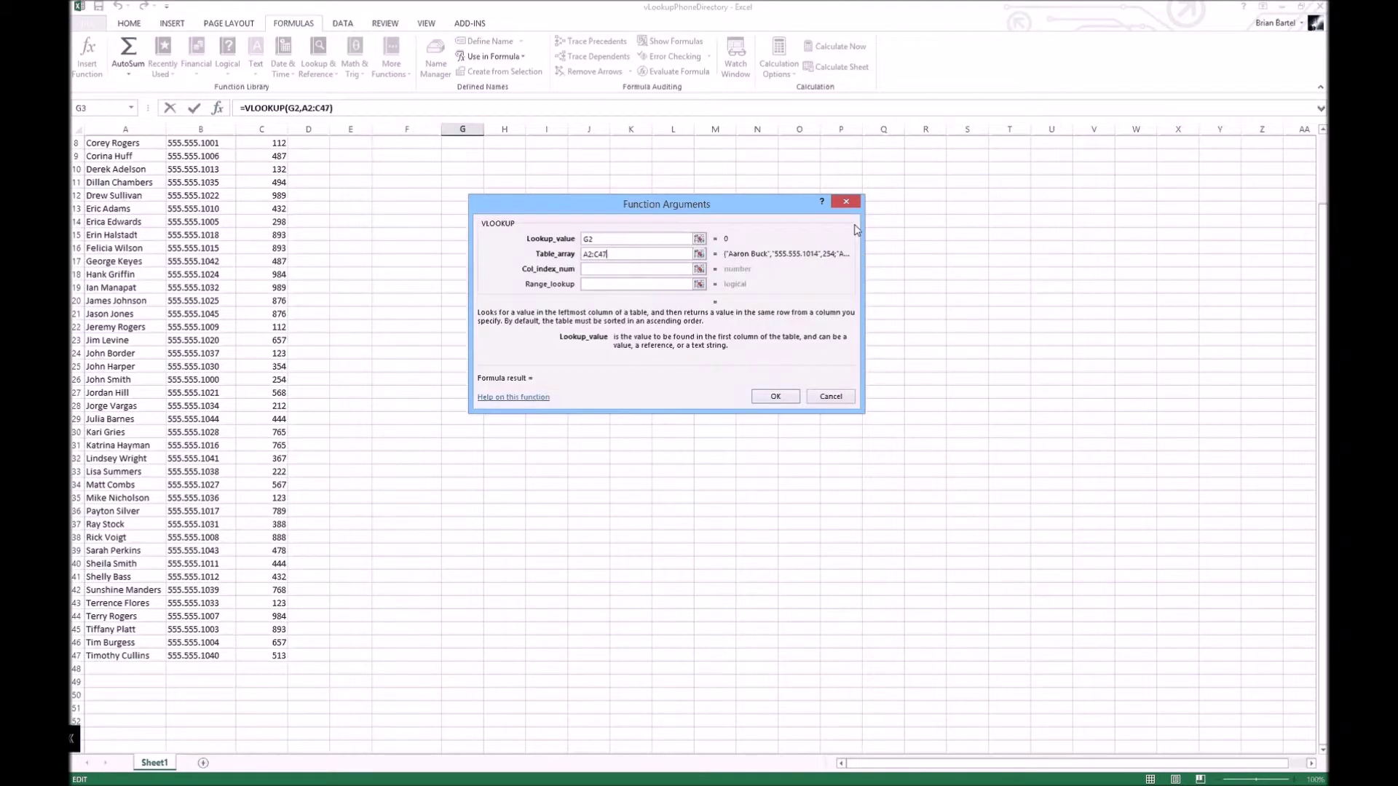
Enter column index 2 and range lookup False, finishing =VLOOKUP(G2,A2:C47,2,FALSE) in G3.
click(662, 271)
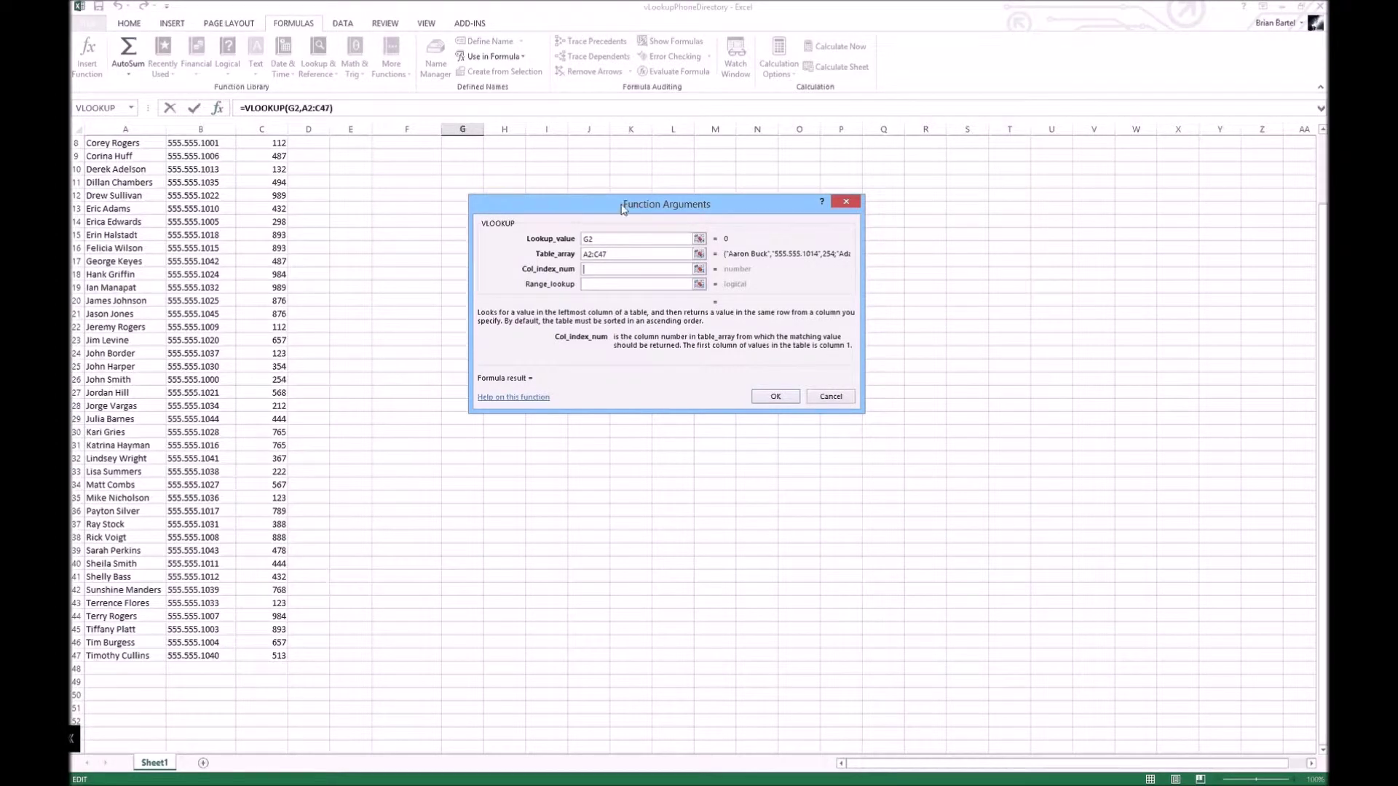
text(2)
click(593, 284)
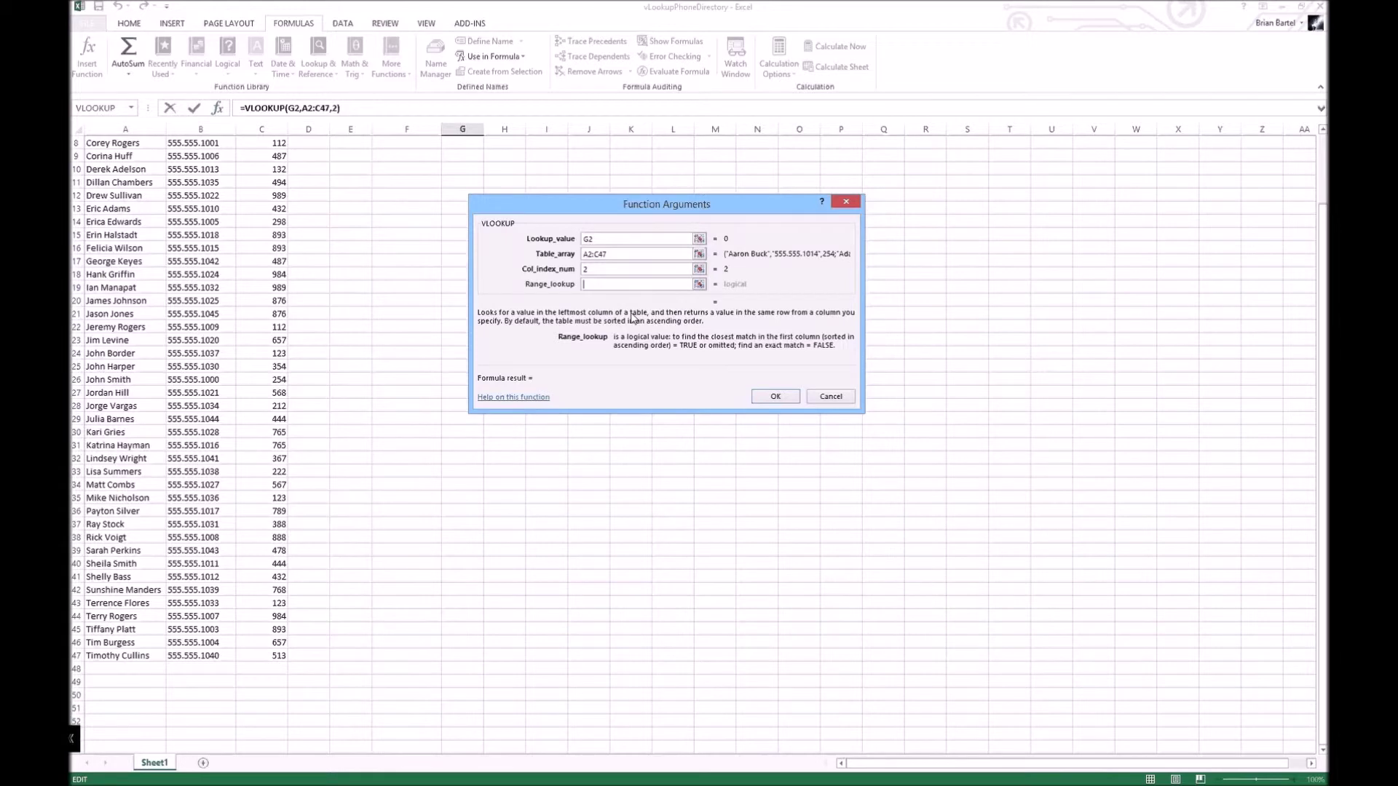
text(False)
click(774, 396)
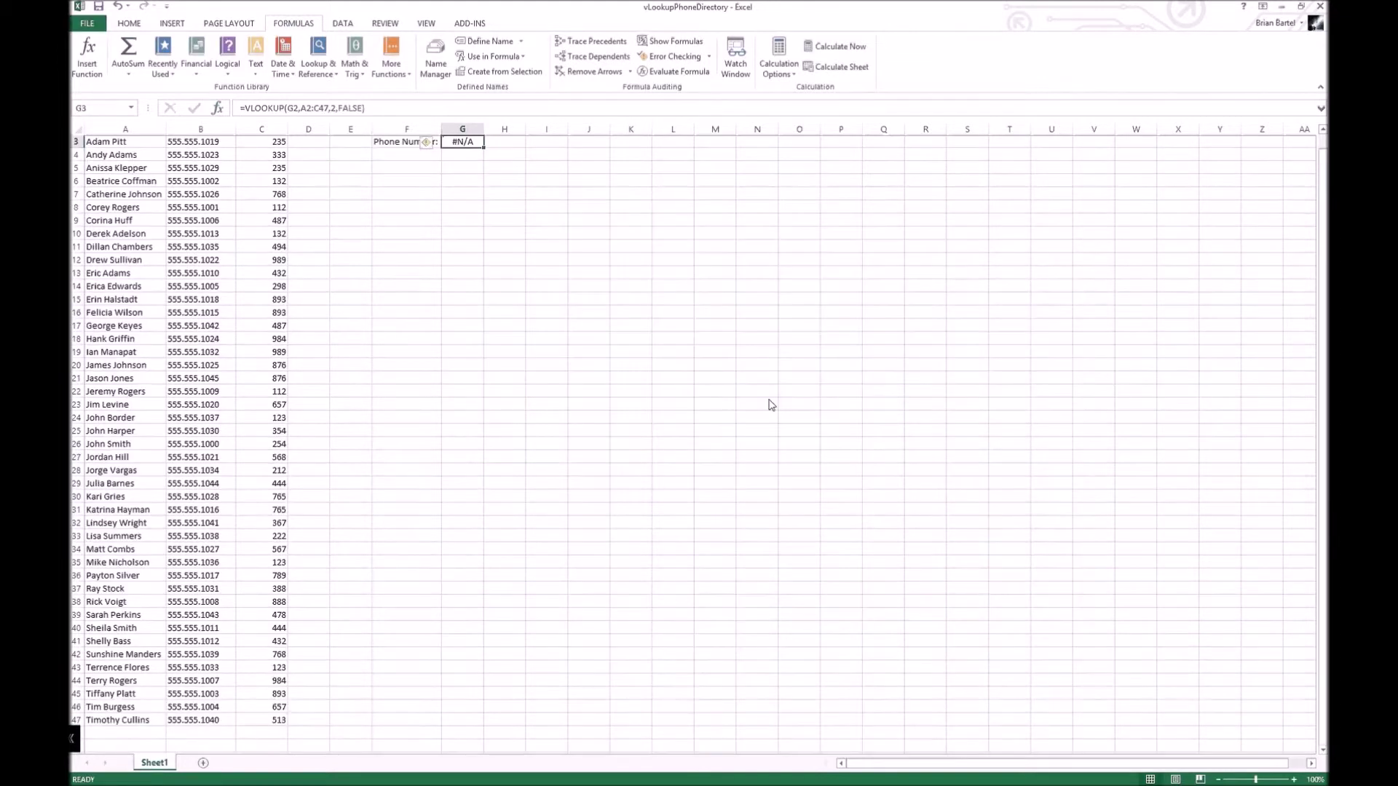
scroll(714, 343, up, 1)
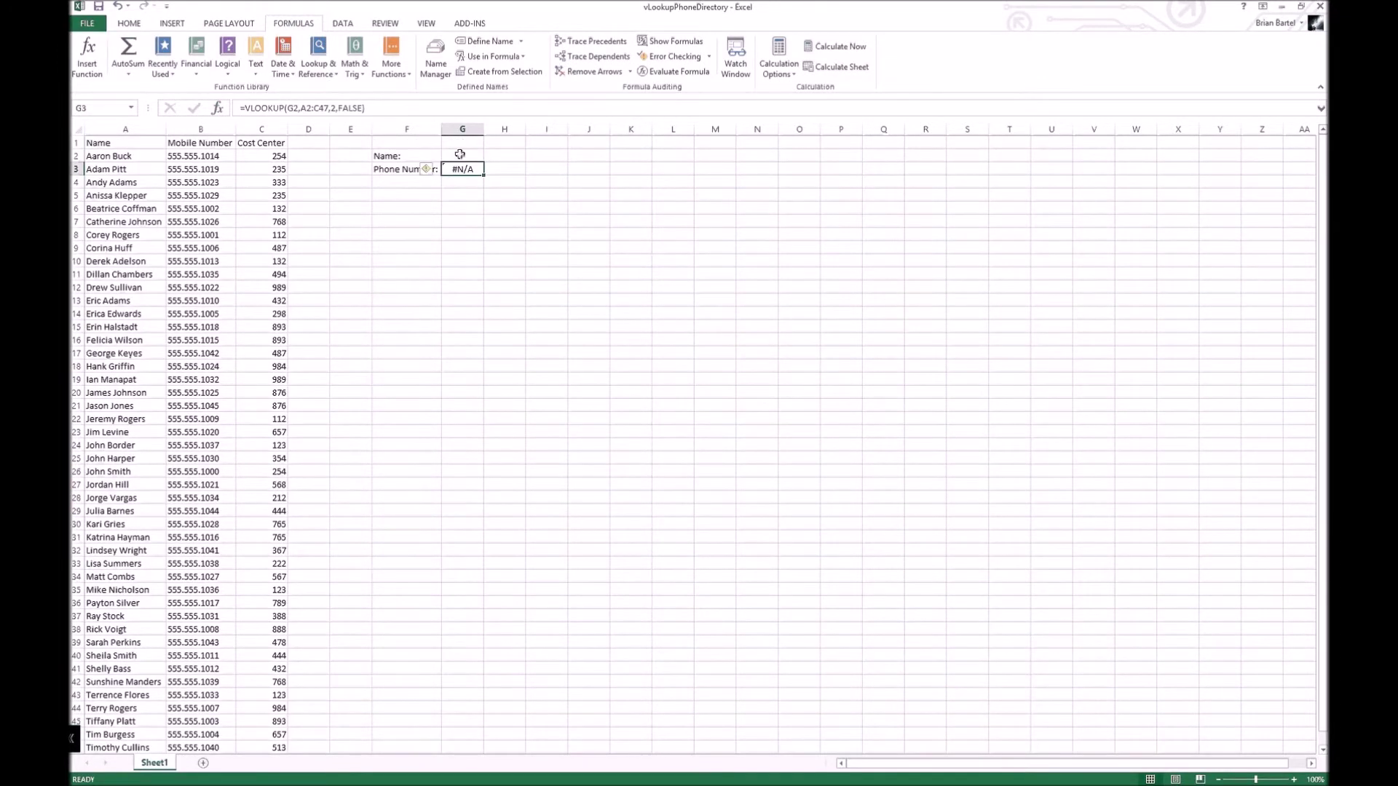
Pick the second name from G2's drop-down and autofit column G to the returned phone number.
click(457, 155)
click(489, 156)
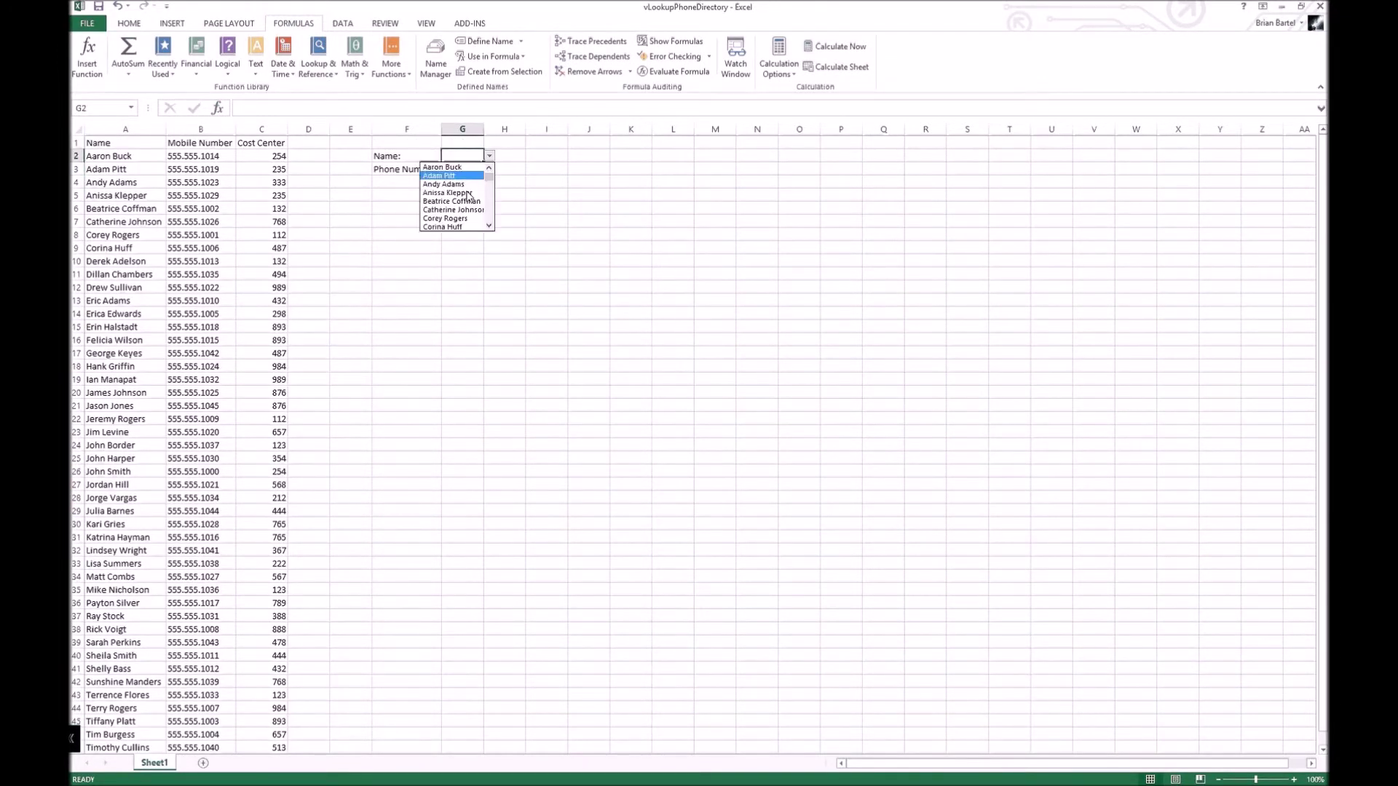
click(439, 175)
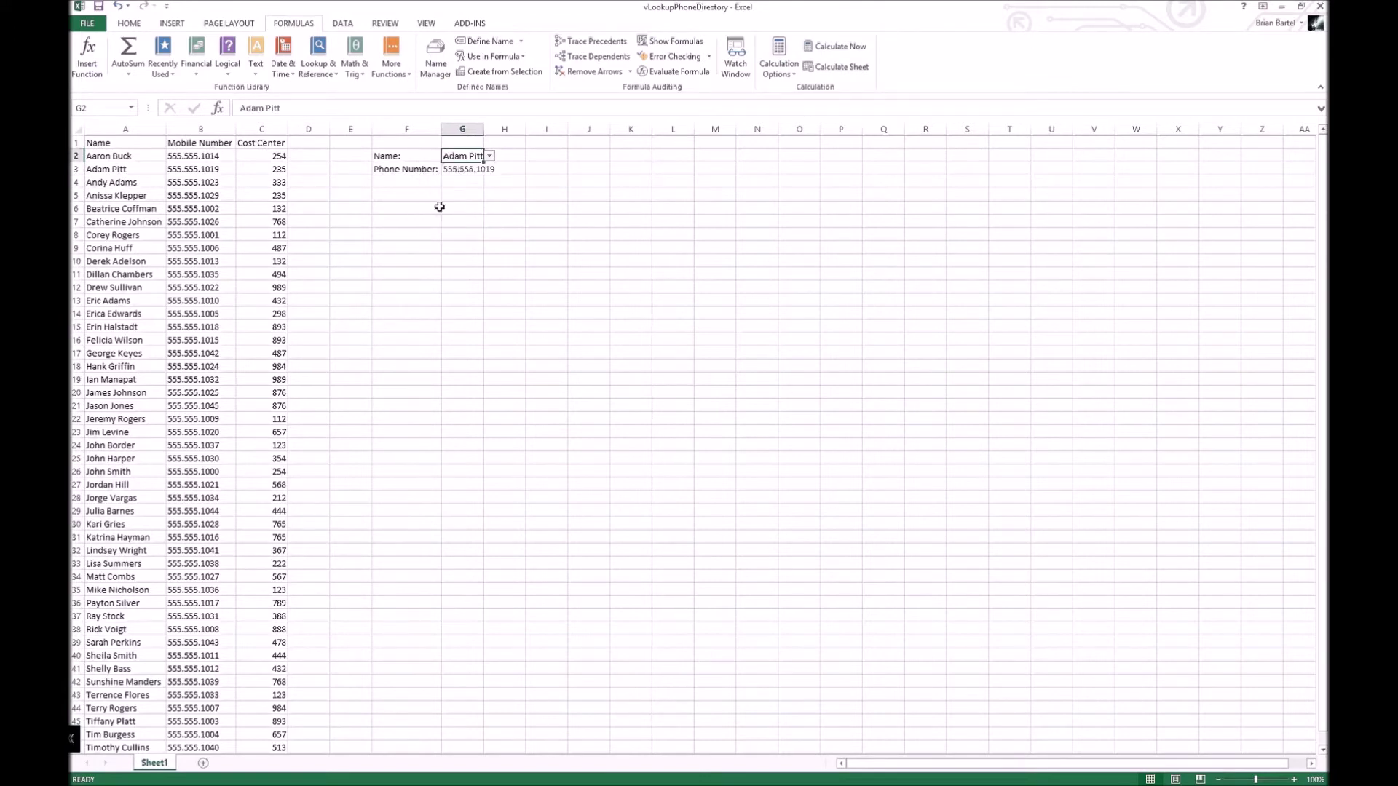
drag(486, 130, 485, 129)
double_click(485, 129)
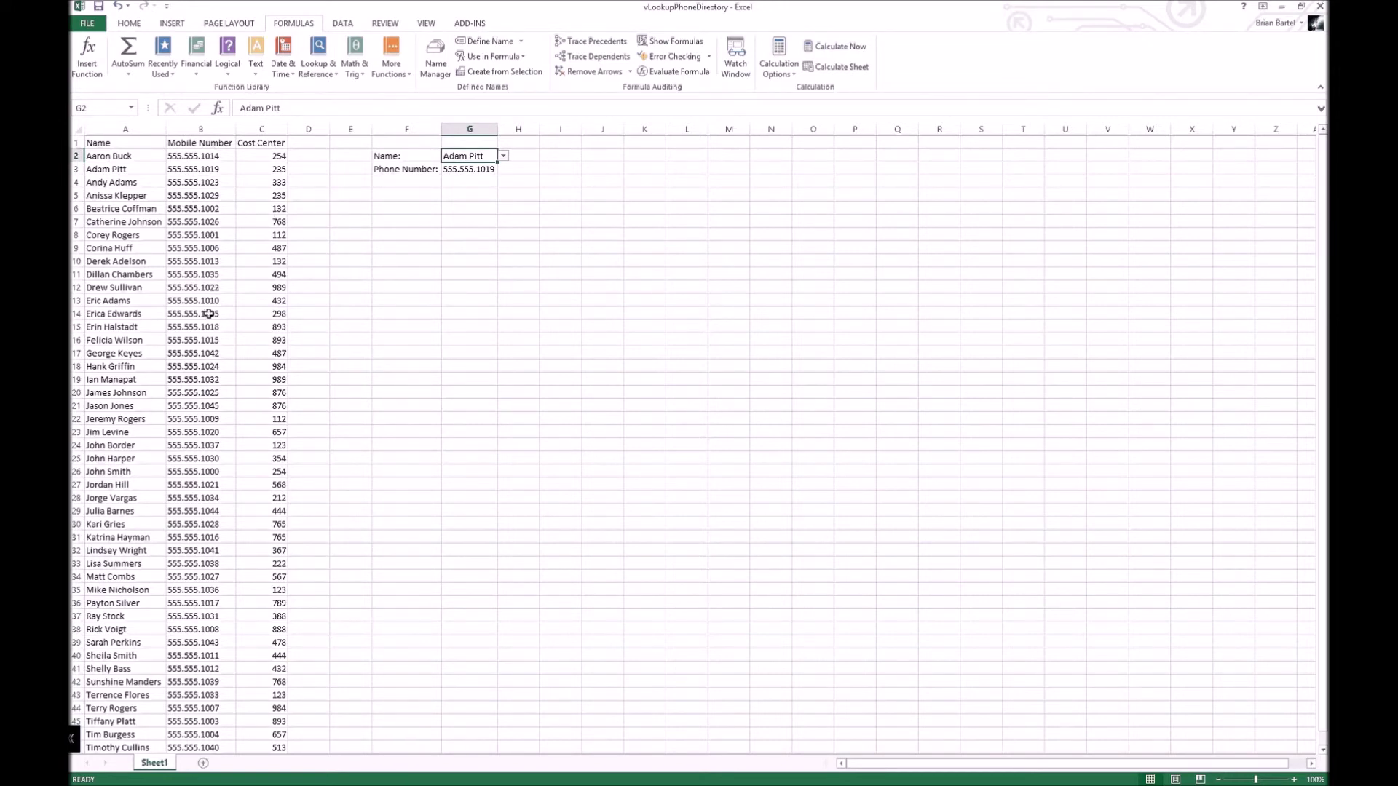
click(481, 169)
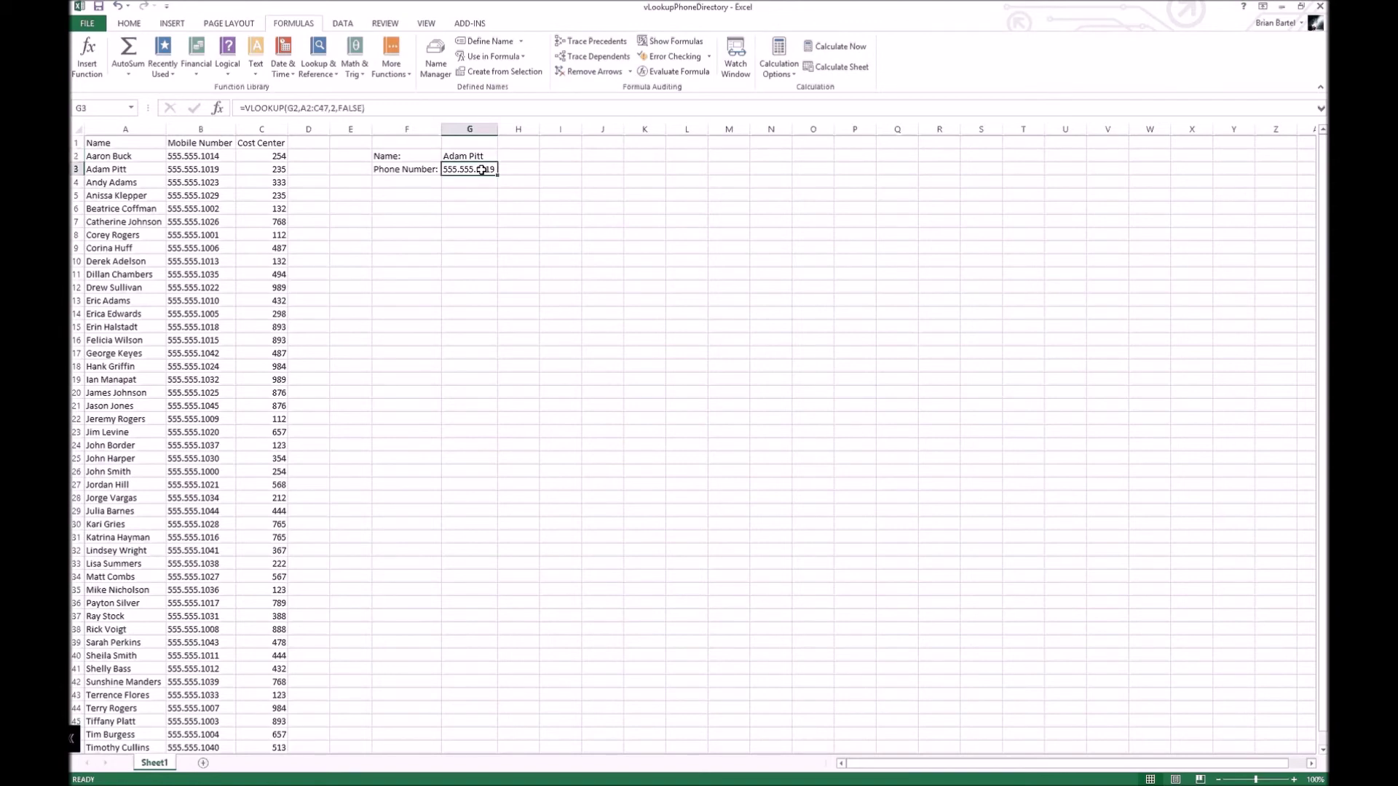